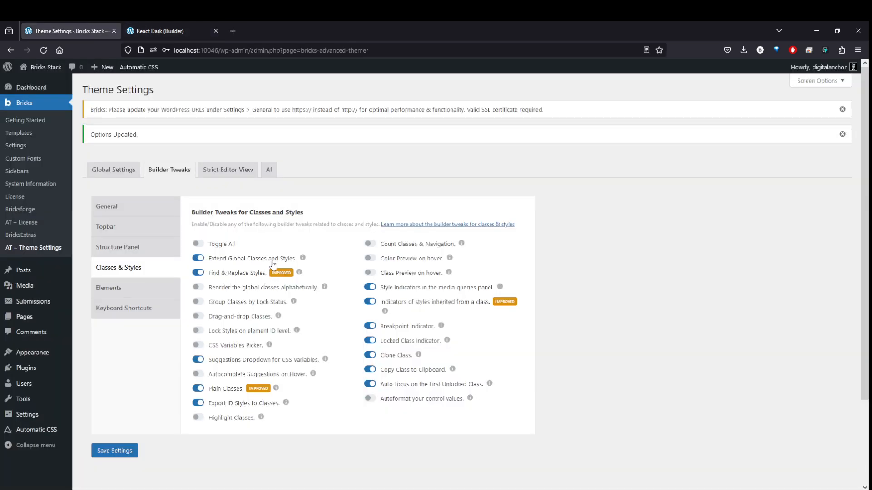
# Step: Switch to the React Dark builder and set the first Test Card's padding to var(--space-m) on all four sides
pyautogui.click(149, 34)
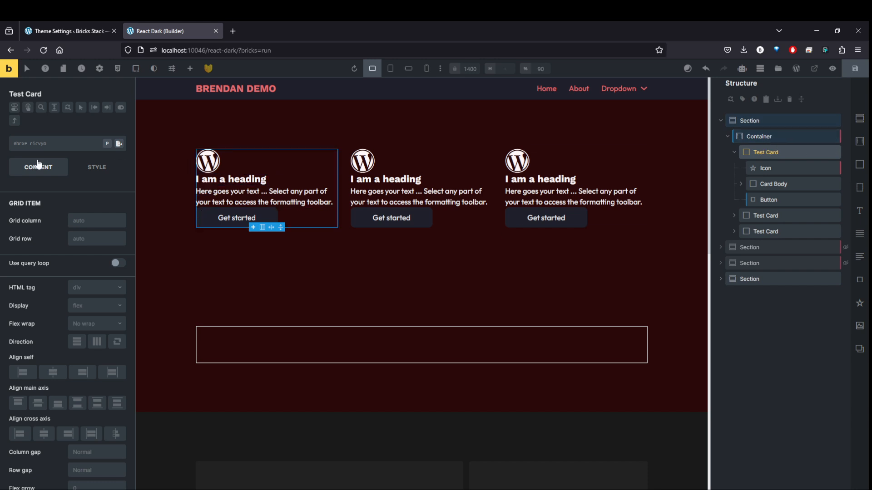
pyautogui.click(93, 169)
pyautogui.click(120, 297)
pyautogui.rightClick(86, 312)
pyautogui.click(96, 130)
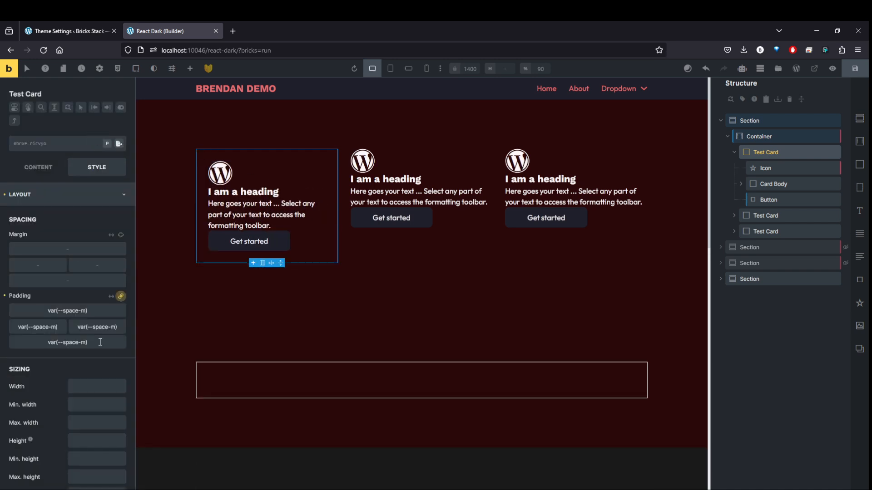
# Step: Set the first Test Card's background color to the third swatch of the Action palette, a bright red
pyautogui.click(74, 204)
pyautogui.click(73, 246)
pyautogui.click(116, 269)
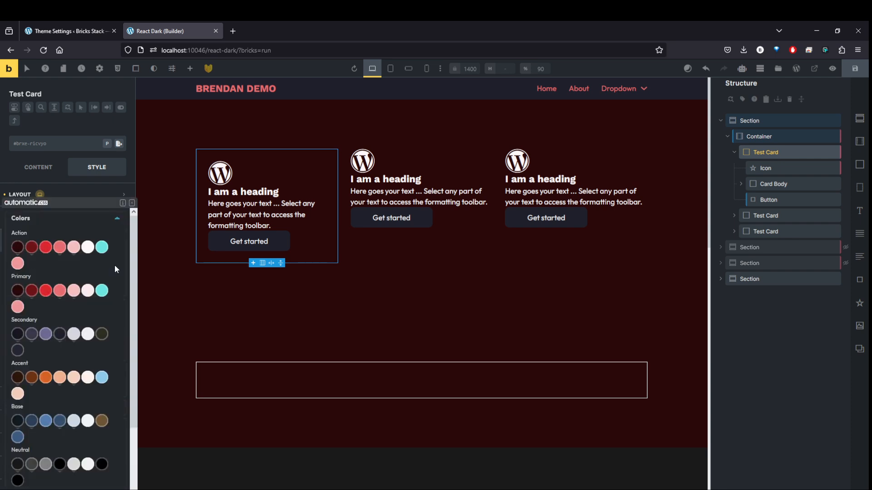
pyautogui.click(46, 247)
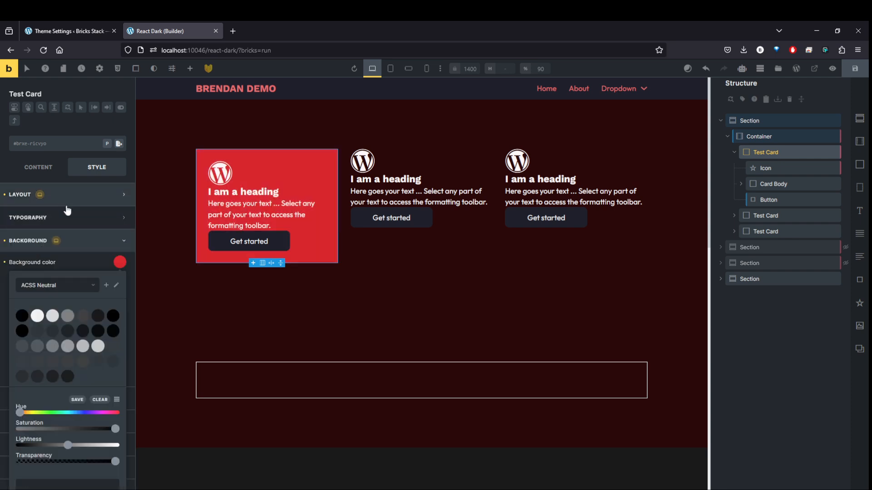
pyautogui.click(72, 240)
# Step: Set the first Test Card's row gap to var(--space-m)
pyautogui.click(42, 169)
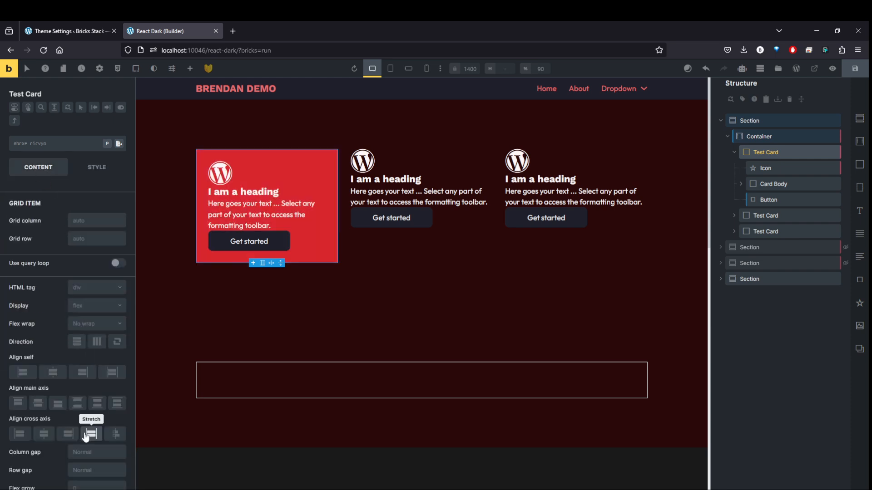
pyautogui.rightClick(81, 467)
pyautogui.click(103, 127)
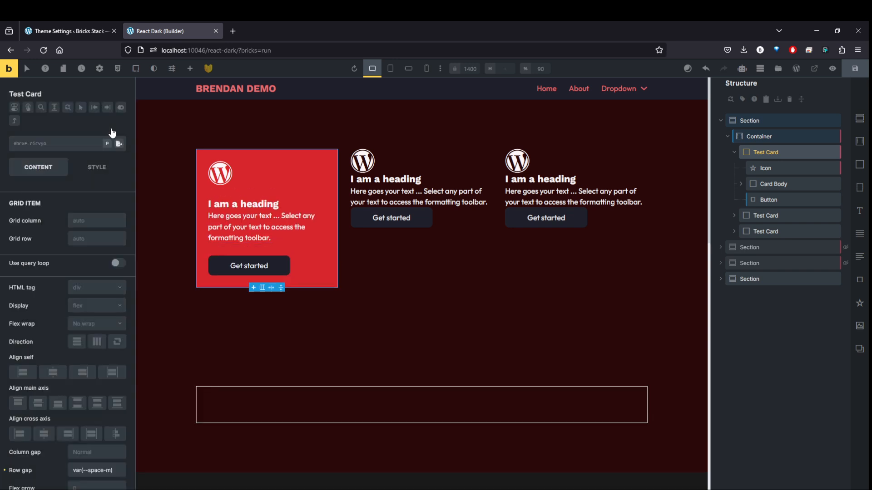
# Step: Extend all style properties of the first Test Card to the Block elements on the same DOM level
pyautogui.rightClick(768, 152)
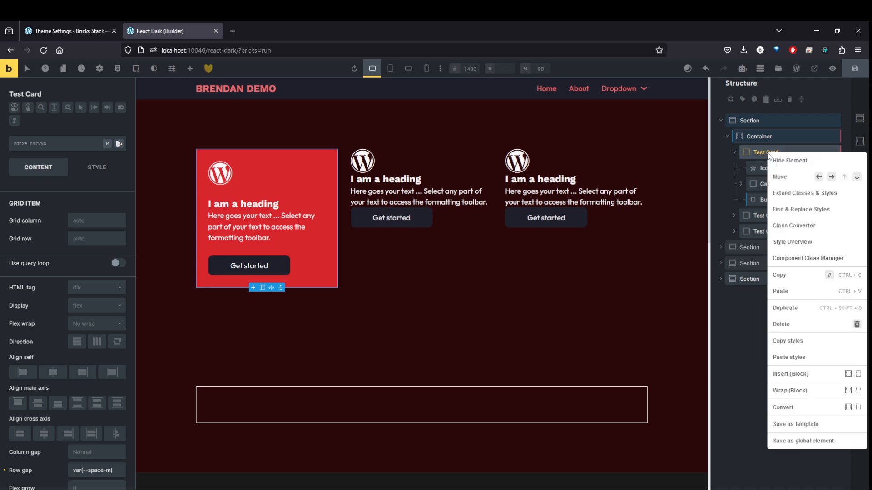
pyautogui.click(780, 194)
pyautogui.click(522, 195)
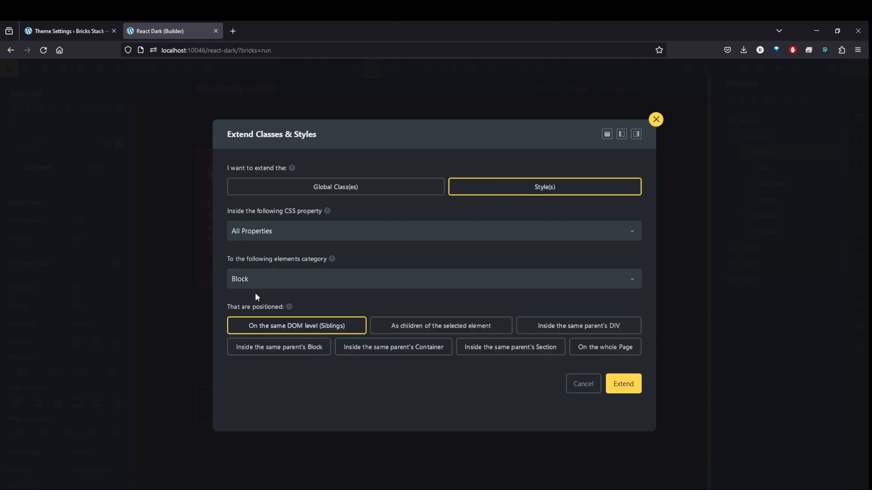
pyautogui.moveTo(291, 313)
pyautogui.click(621, 385)
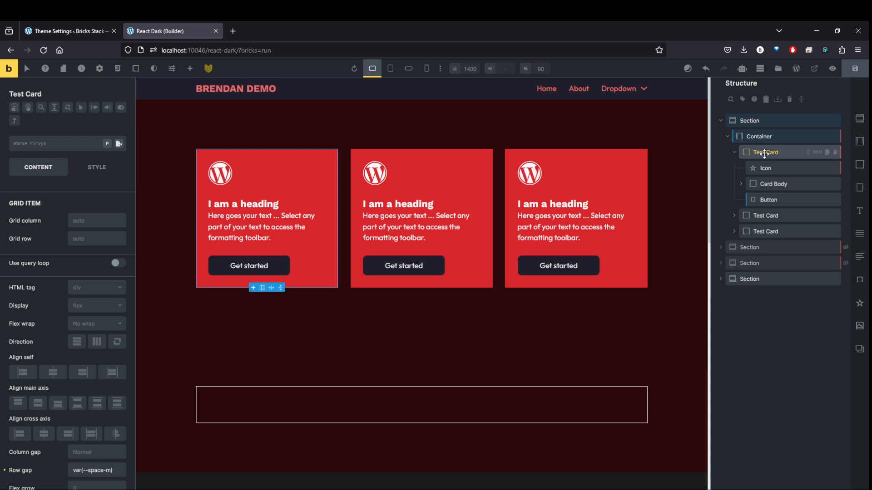
# Step: Convert the first Test Card to test-card classes with the Class Converter, excluding the button, copying the ID styles to the classes and erasing them from the IDs
pyautogui.rightClick(765, 153)
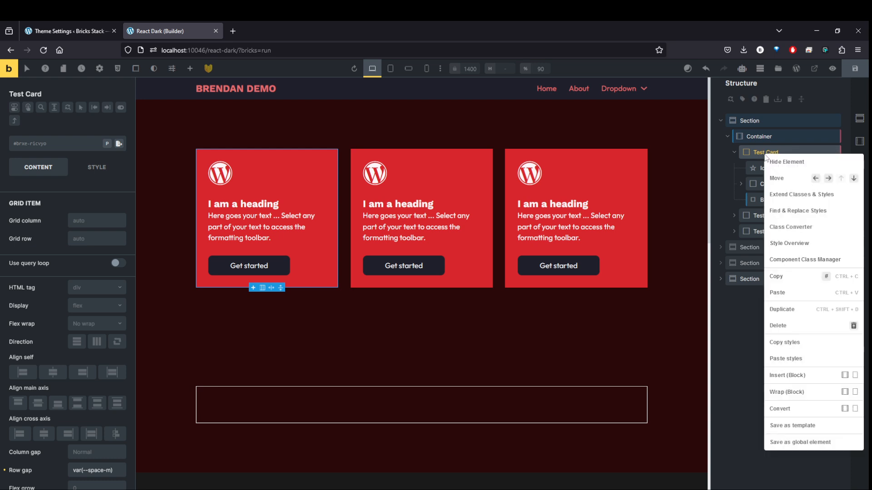
pyautogui.click(782, 227)
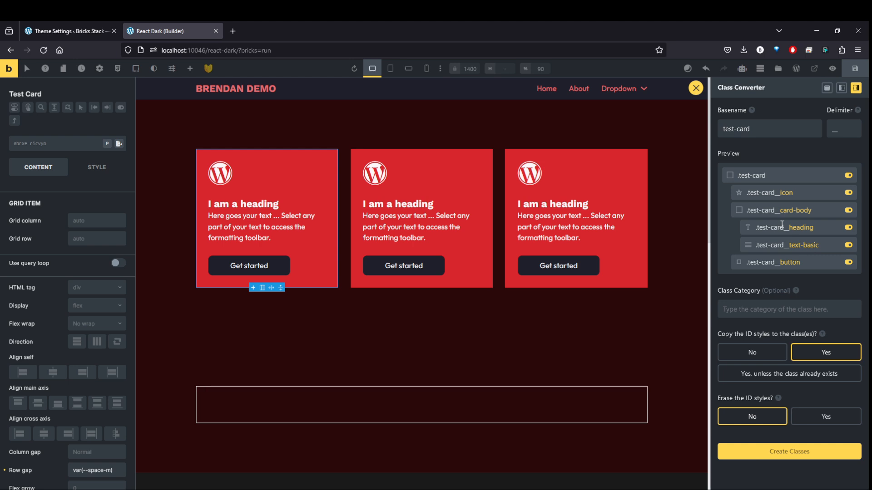
pyautogui.click(849, 262)
pyautogui.click(814, 418)
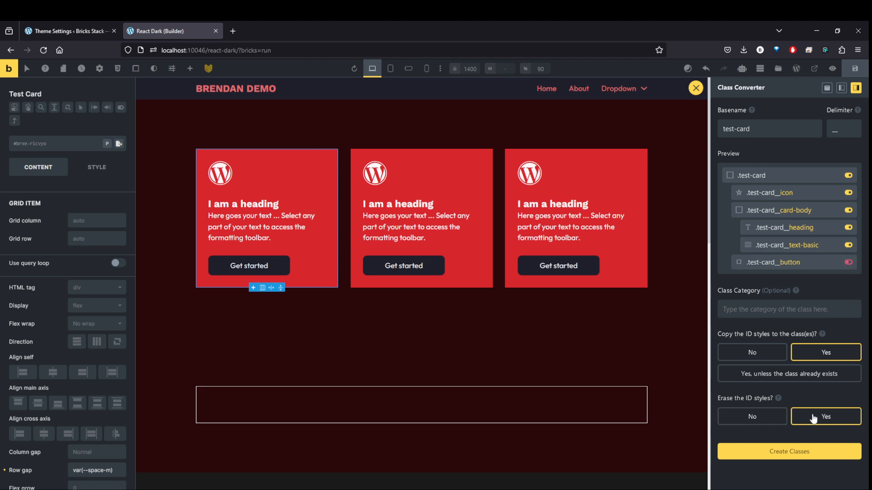
pyautogui.click(789, 451)
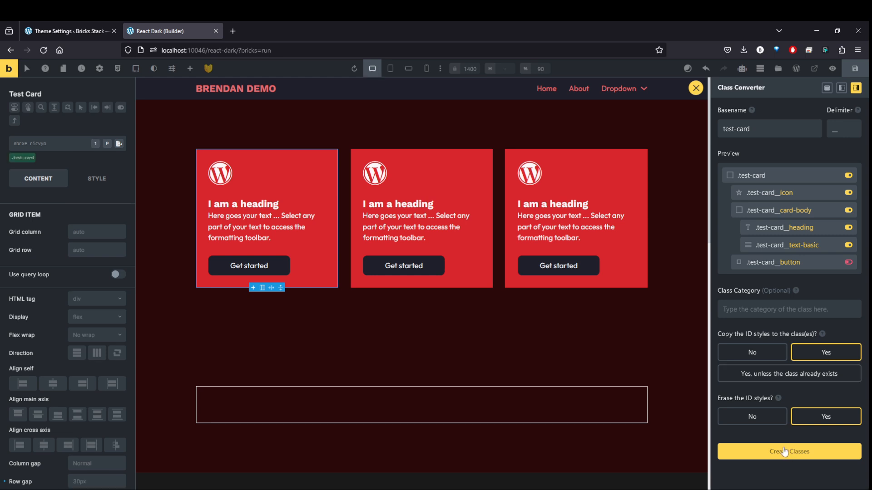
pyautogui.click(695, 88)
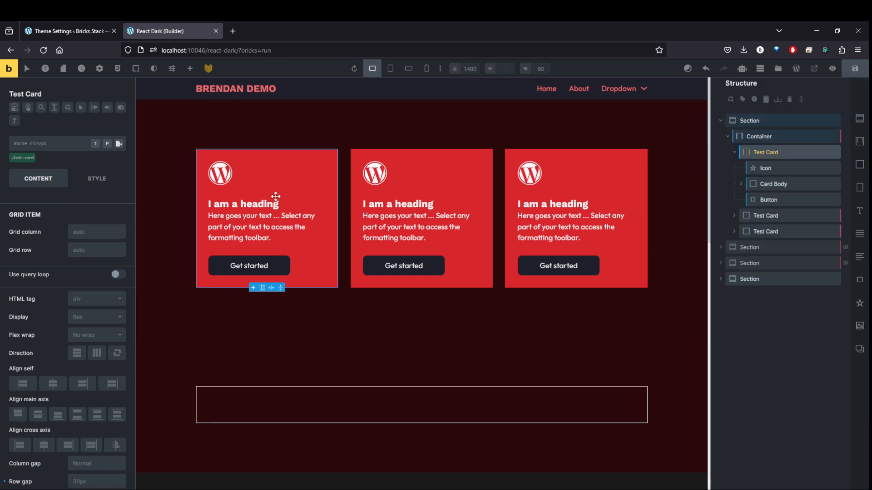
# Step: Check the classes assigned to the first card and its inner elements, and compare them with the second Test Card
pyautogui.click(229, 172)
pyautogui.click(243, 220)
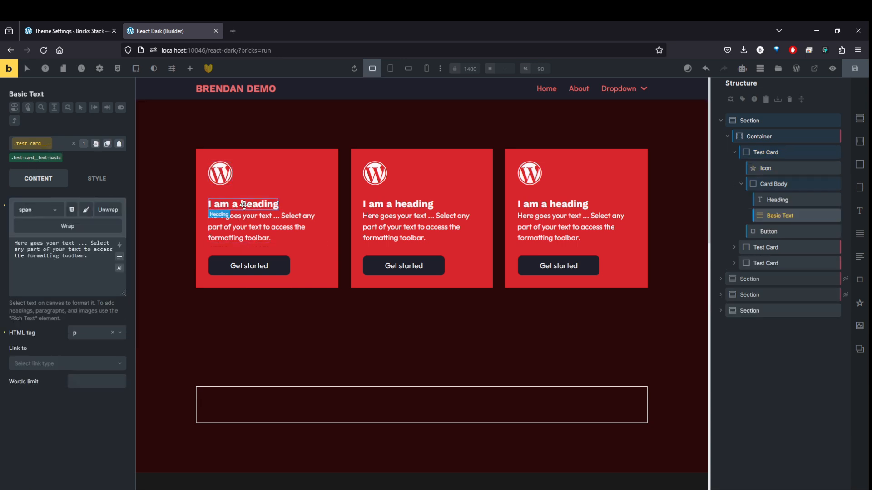
pyautogui.click(242, 182)
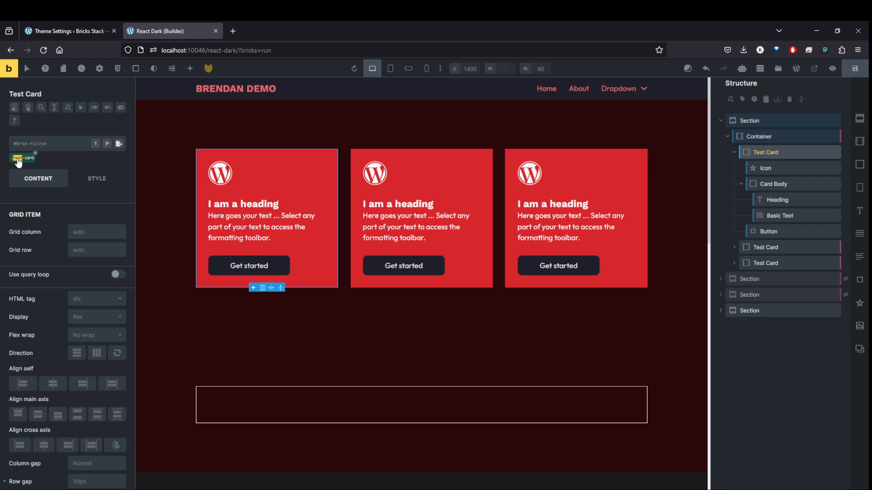
pyautogui.click(101, 181)
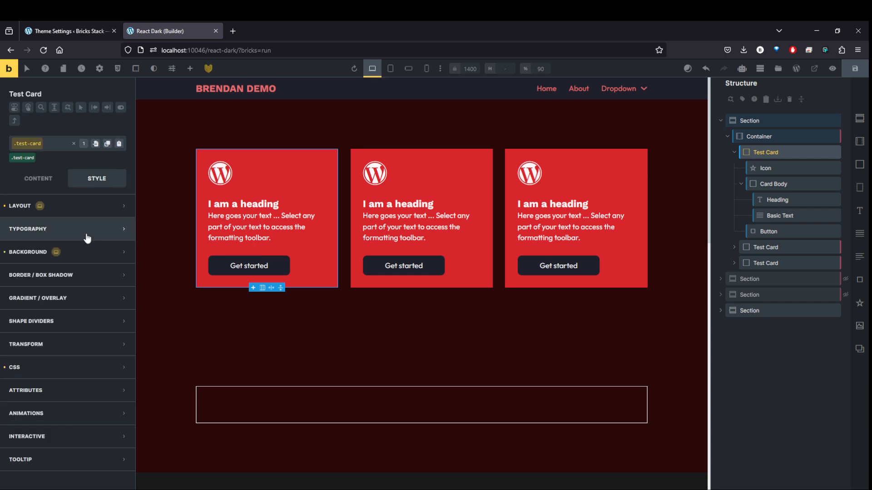
pyautogui.click(448, 166)
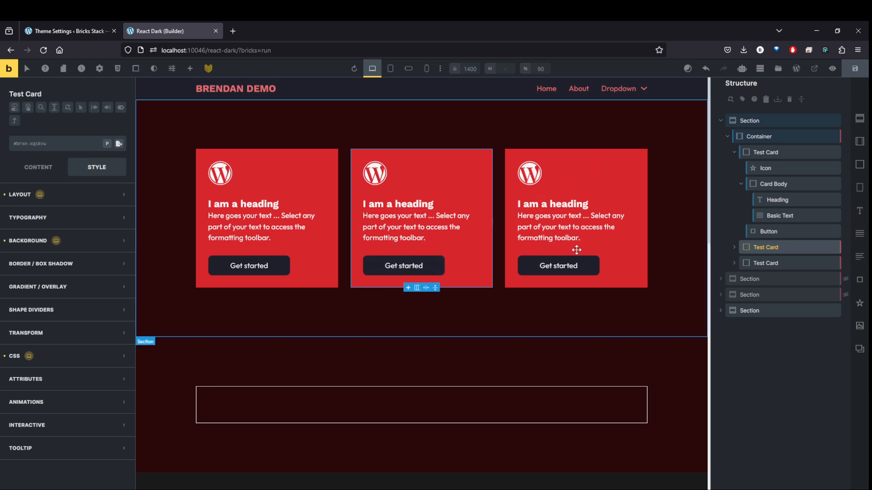
# Step: Extend the first Test Card's global class to its sibling Block elements, erasing the existing classes on the destination elements
pyautogui.click(278, 169)
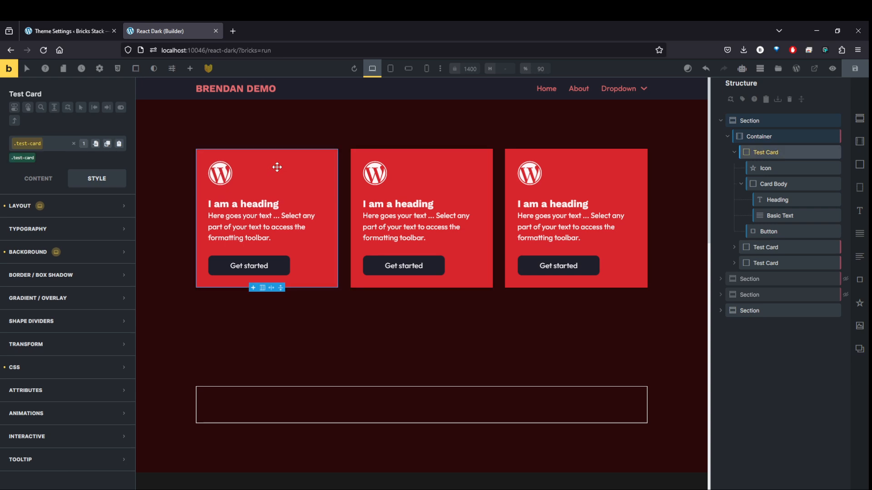
pyautogui.rightClick(767, 153)
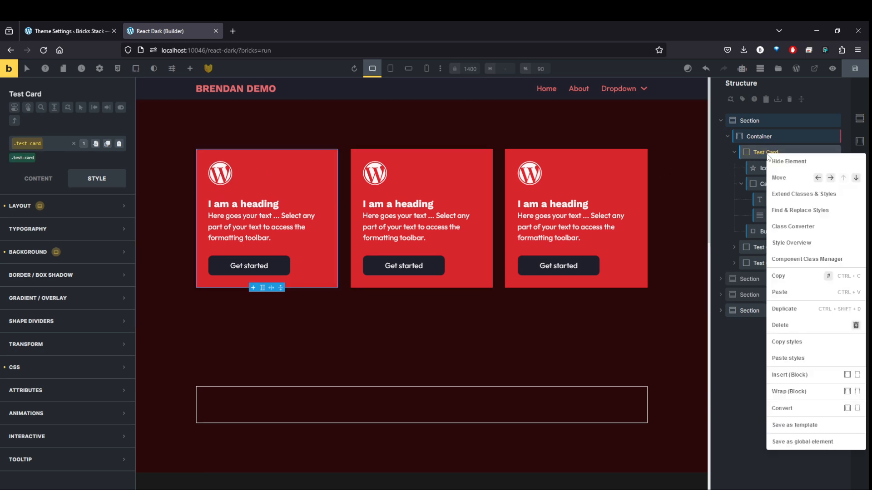
pyautogui.click(795, 195)
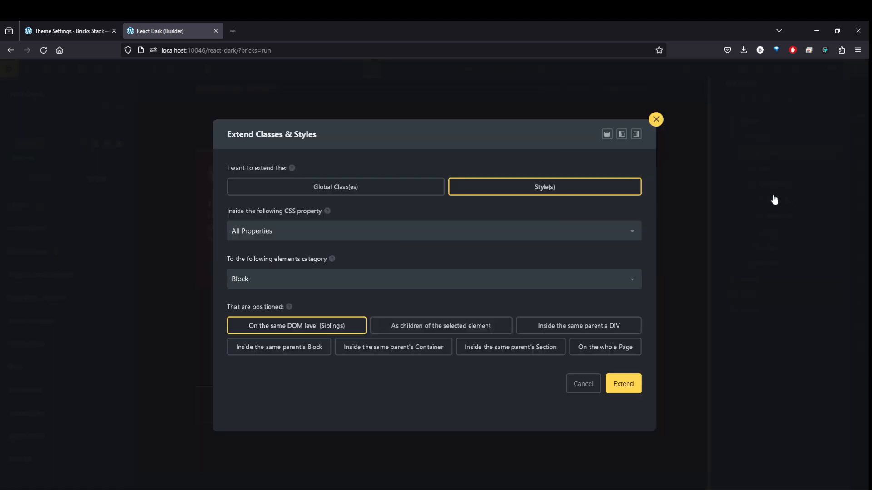
pyautogui.click(367, 194)
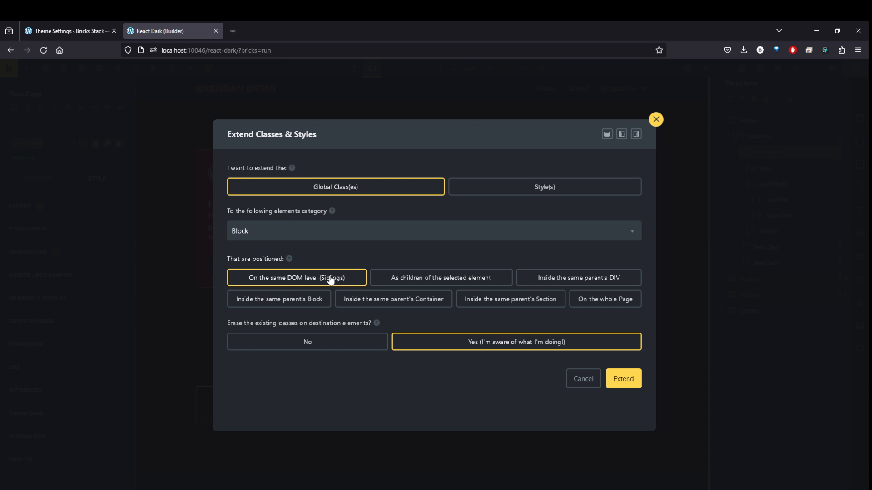
pyautogui.click(624, 380)
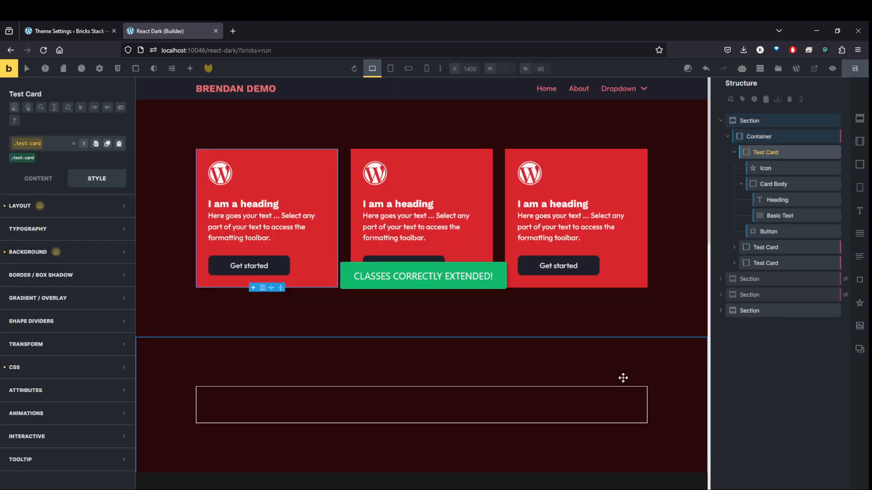
# Step: Inspect which classes are assigned to the second and third Test Cards and to the second card's icon, heading and text
pyautogui.click(411, 165)
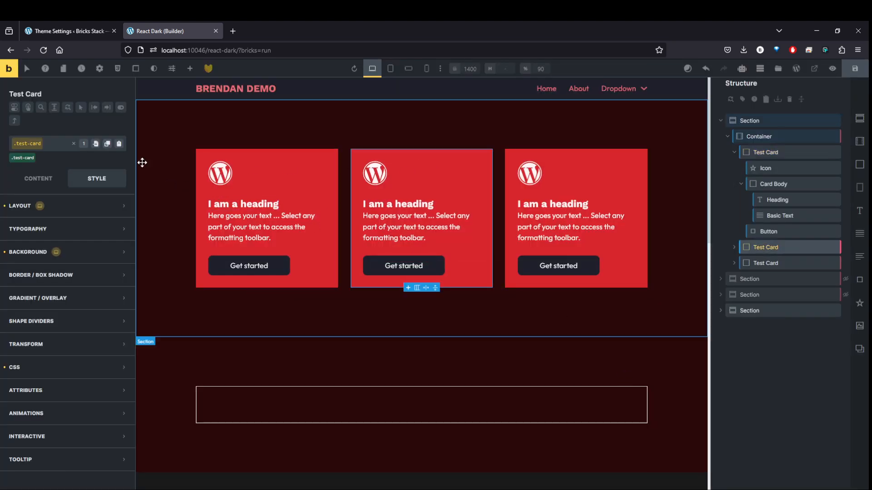
pyautogui.click(593, 167)
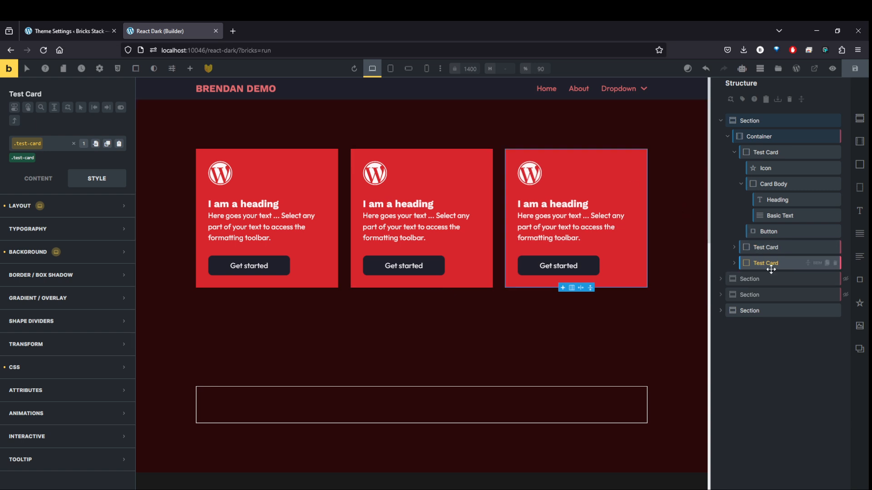
pyautogui.click(768, 153)
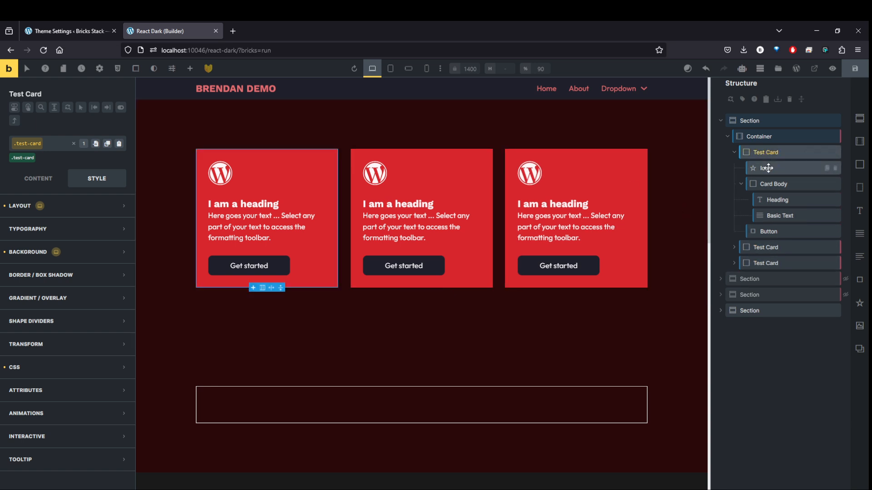
pyautogui.click(767, 168)
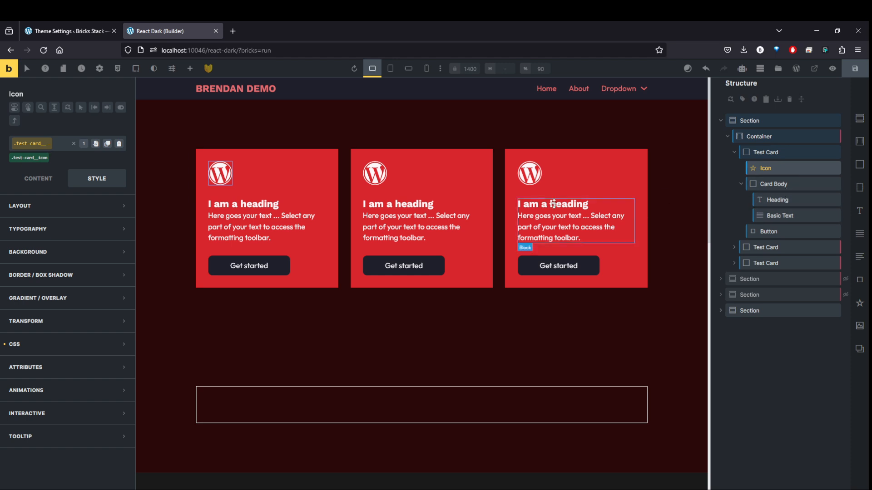
pyautogui.click(389, 171)
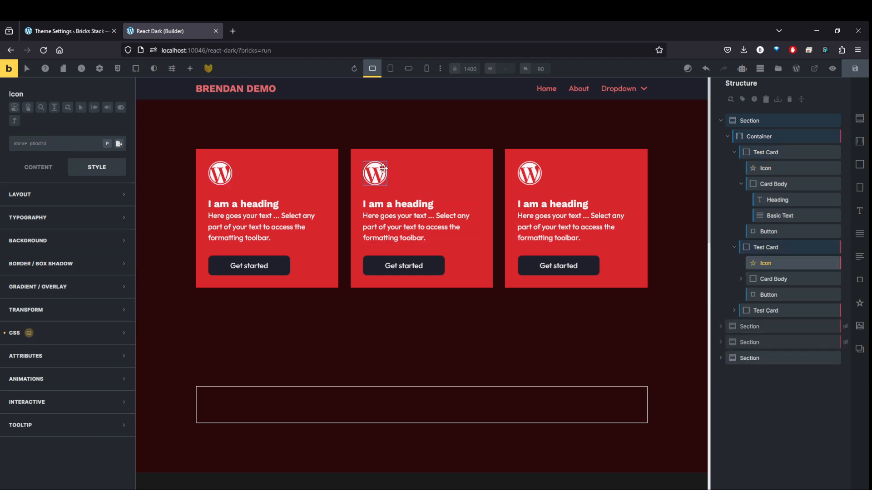
pyautogui.click(394, 204)
pyautogui.click(389, 226)
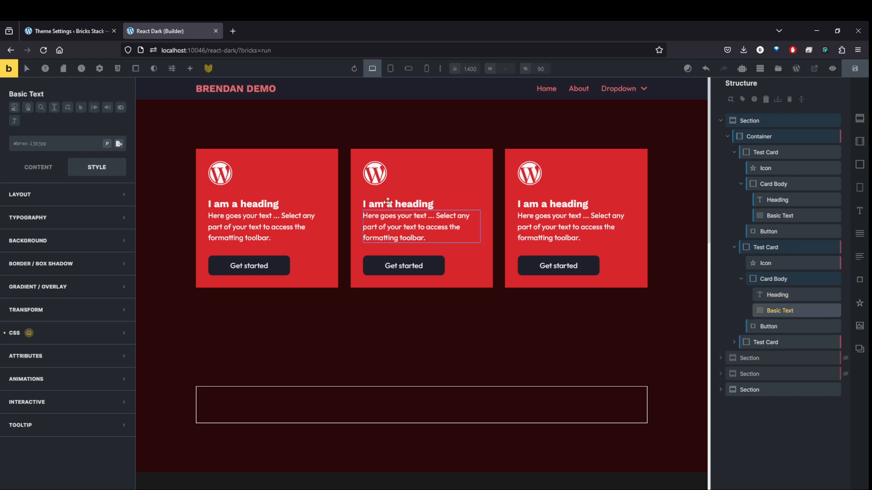
pyautogui.click(375, 173)
# Step: Extend the first card's icon class to all Icon elements inside the same parent's Container, erasing their existing classes
pyautogui.click(781, 168)
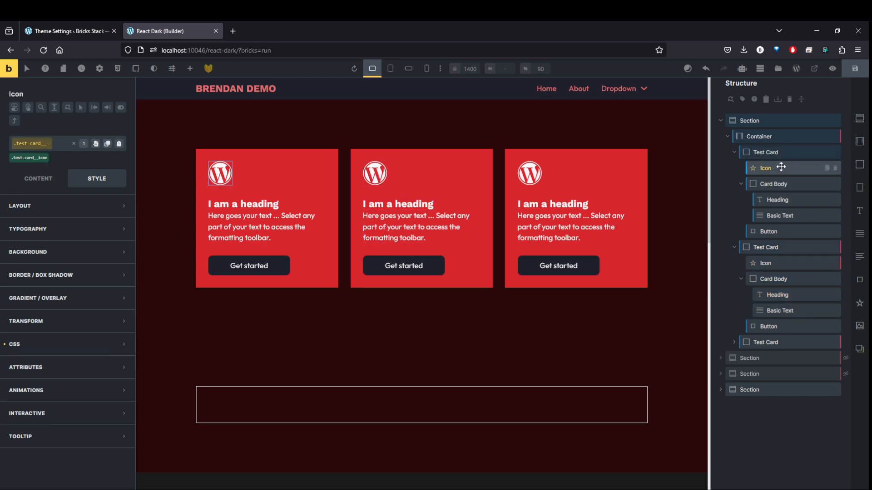
pyautogui.rightClick(779, 168)
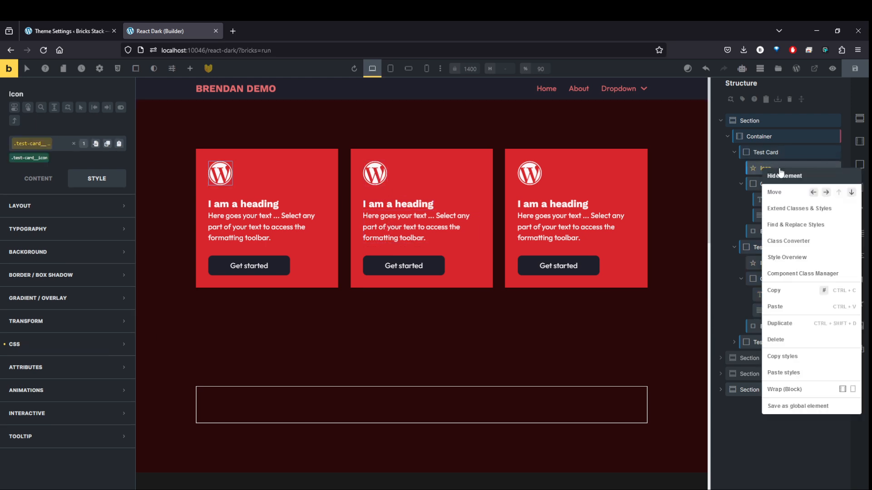
pyautogui.click(785, 212)
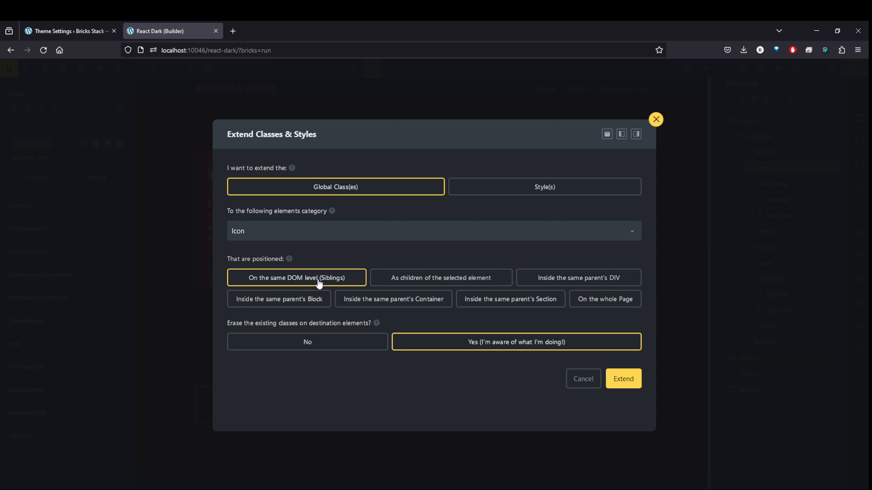
pyautogui.click(423, 305)
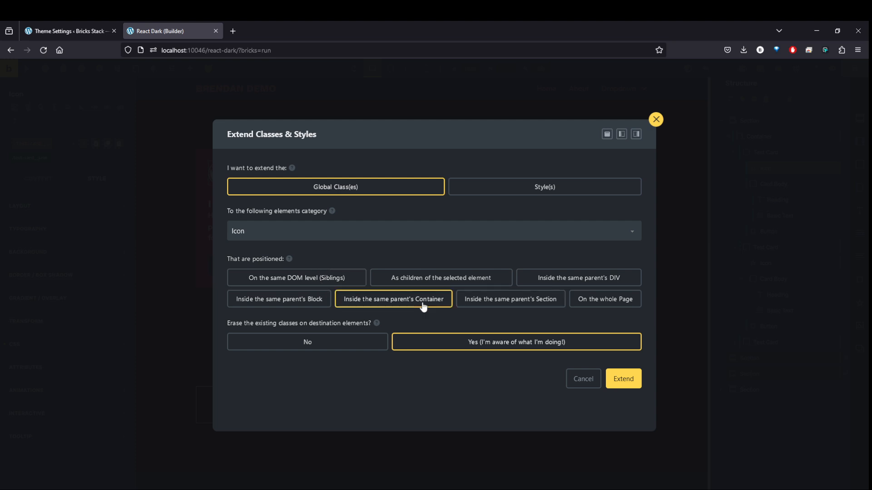
pyautogui.click(621, 378)
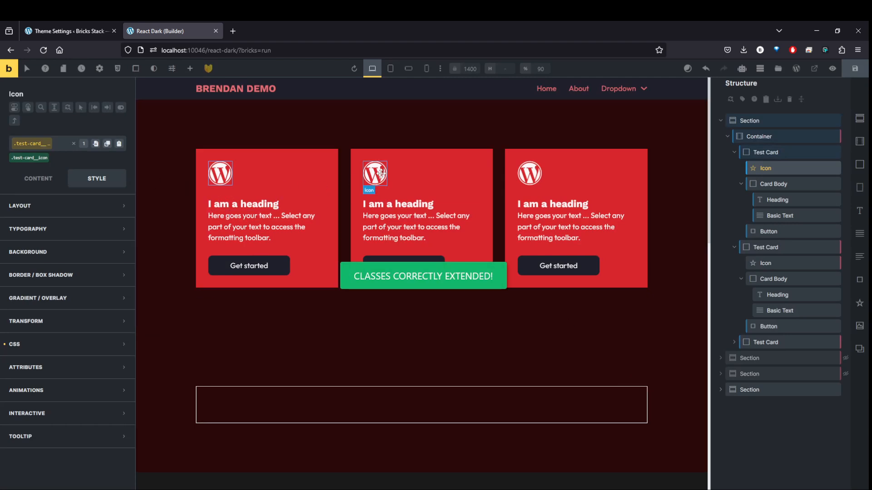
pyautogui.click(375, 173)
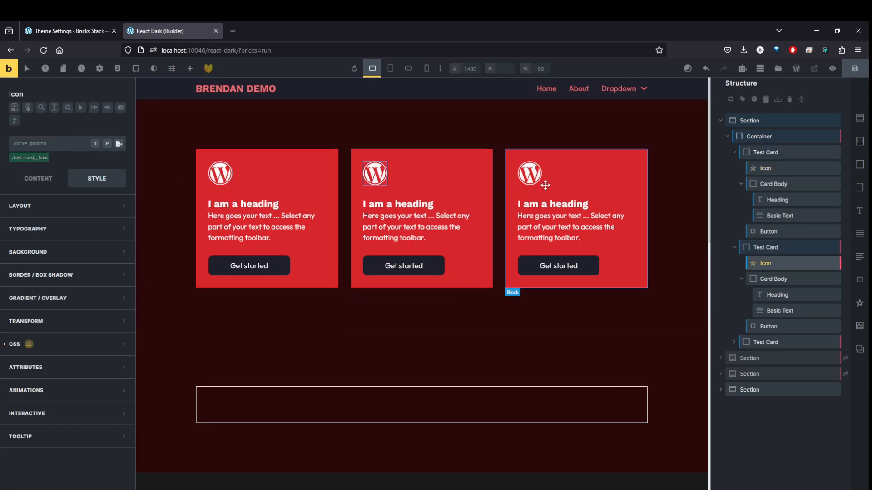
# Step: Check the classes assigned to the third card's icon and to the first card's Card Body
pyautogui.click(533, 172)
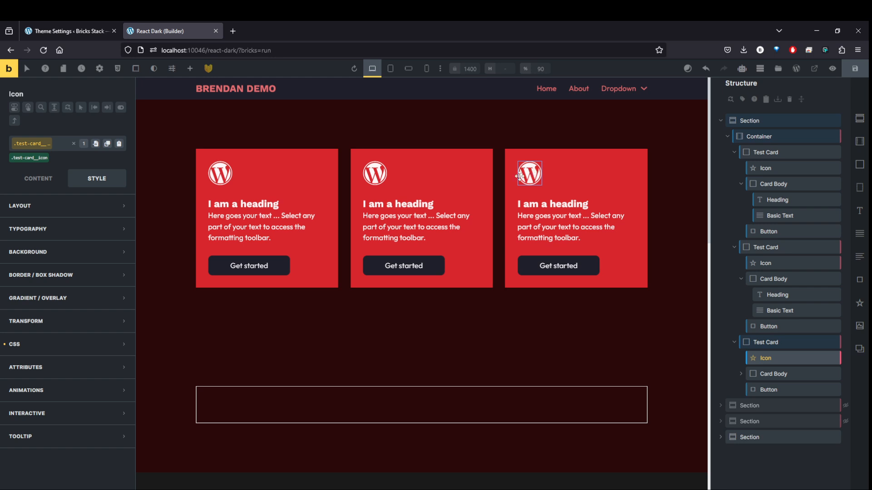
pyautogui.click(775, 184)
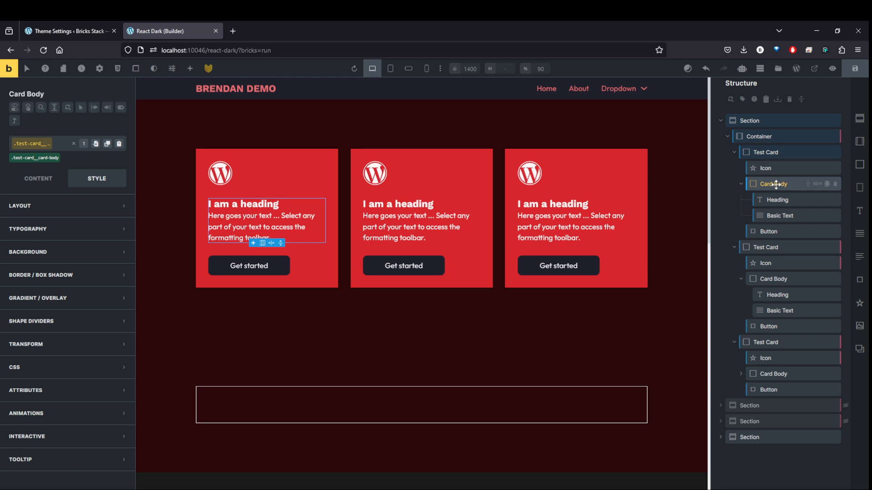
pyautogui.rightClick(776, 184)
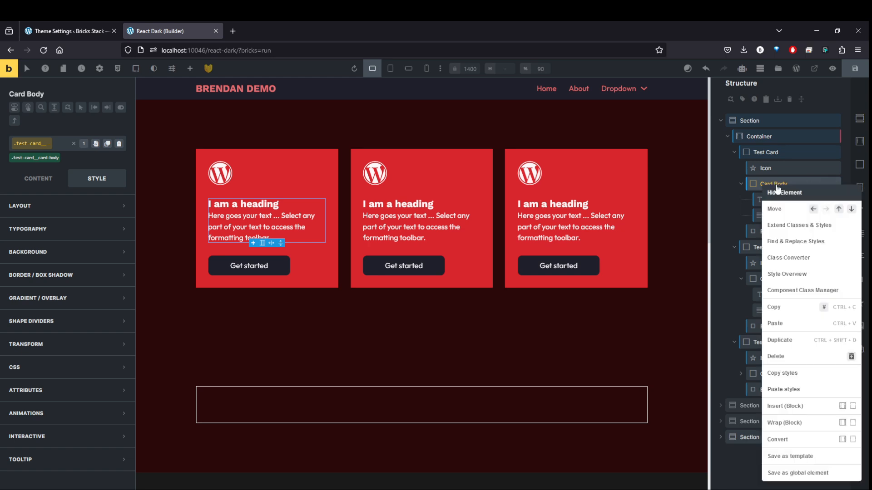
pyautogui.click(784, 226)
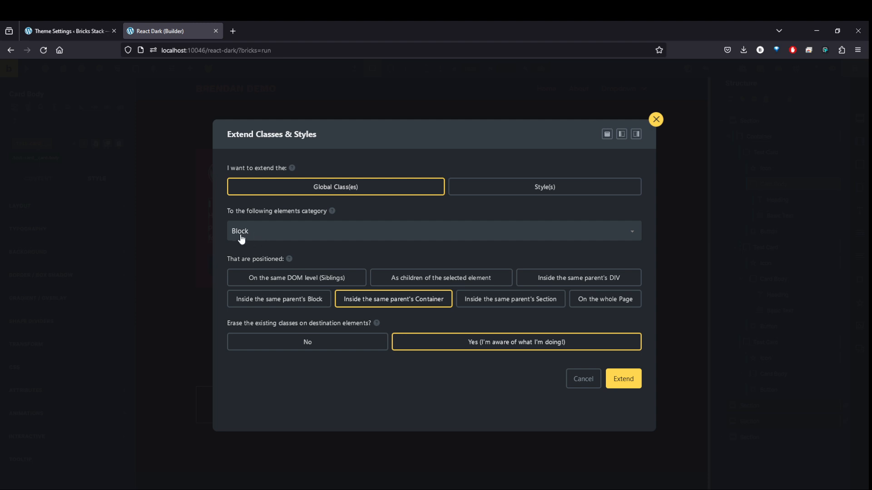
pyautogui.click(655, 119)
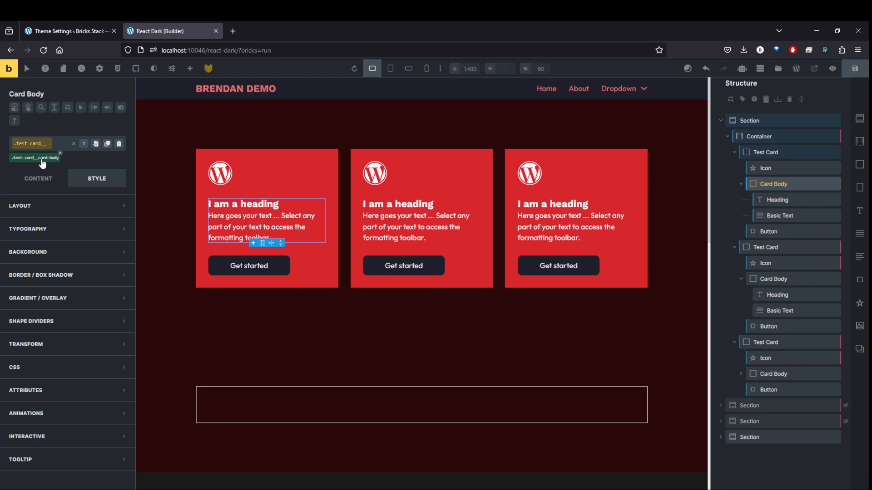
# Step: Copy the first Card Body's class name and assign test-card__card-body to the Card Body of the second and third cards
pyautogui.click(108, 144)
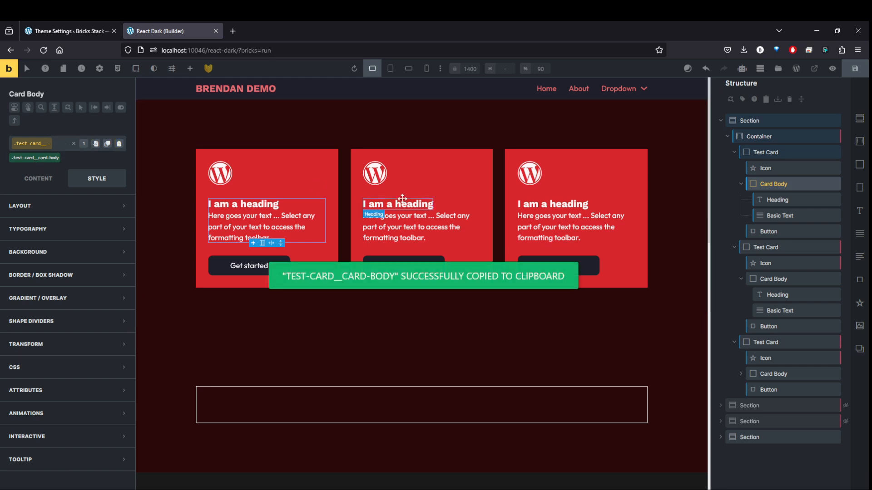
pyautogui.click(471, 206)
pyautogui.click(25, 145)
pyautogui.hotkey('ctrl', 'v')
pyautogui.press('Return')
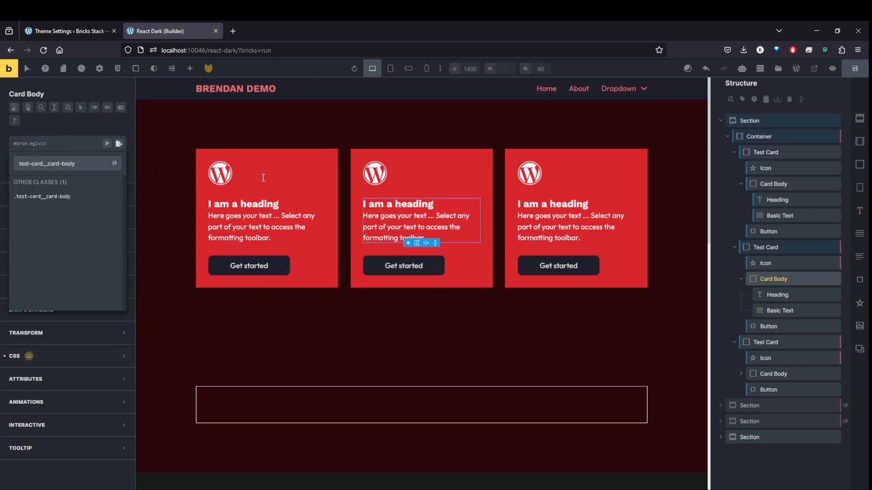
pyautogui.click(609, 210)
pyautogui.click(37, 144)
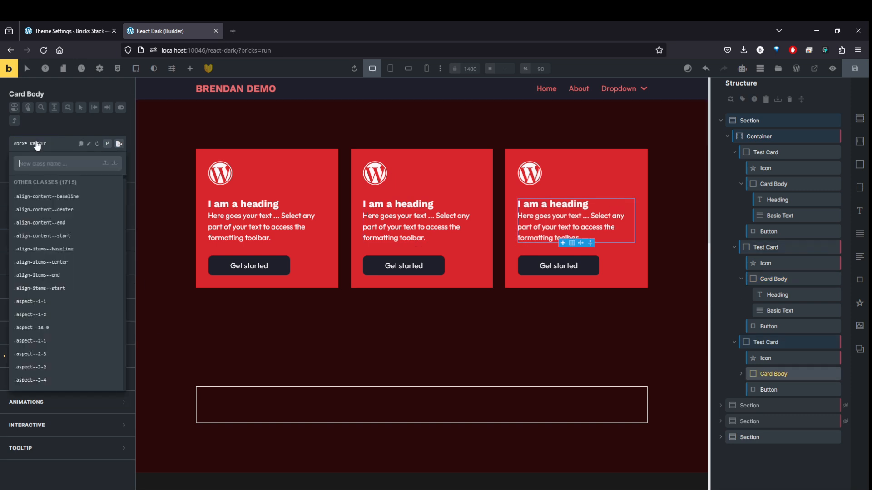
pyautogui.hotkey('ctrl', 'v')
pyautogui.press('Return')
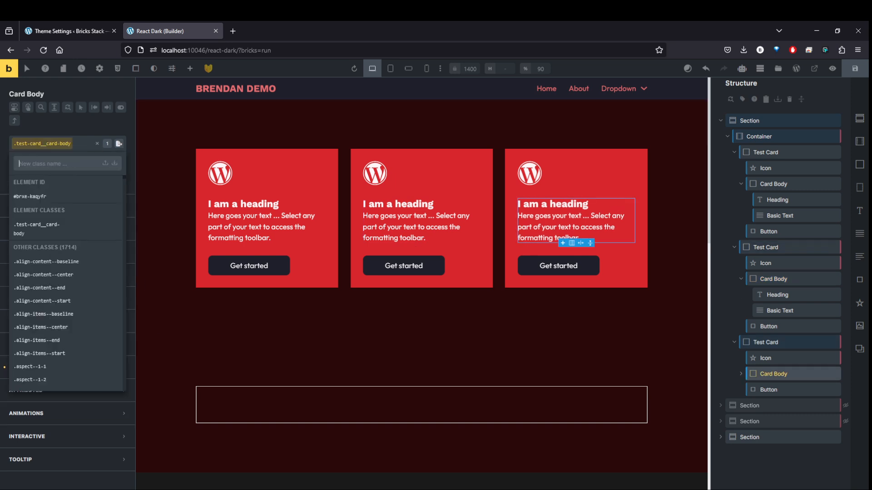
# Step: Extend the first card's heading class to all Heading elements inside the same parent's Container, erasing their existing classes
pyautogui.click(777, 200)
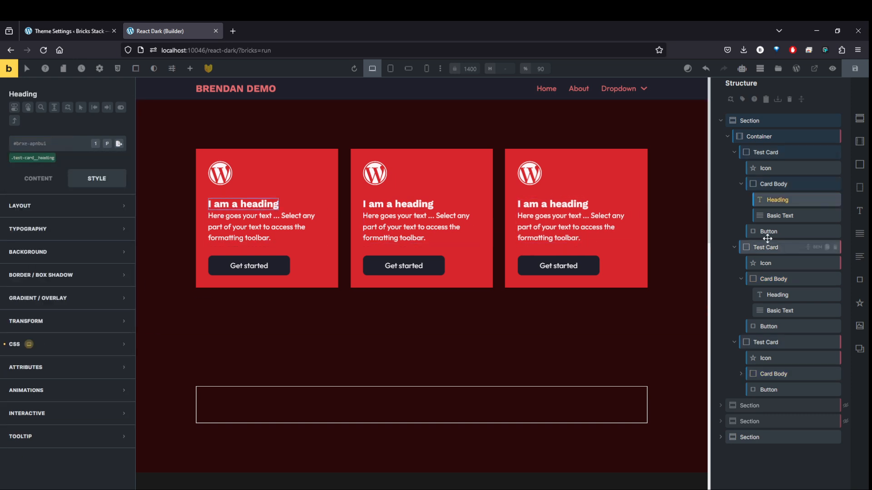
pyautogui.rightClick(790, 200)
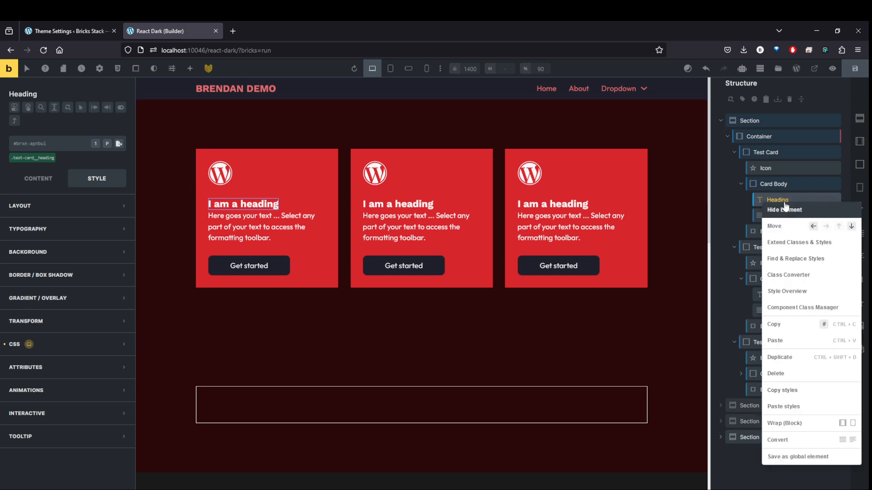
pyautogui.click(790, 245)
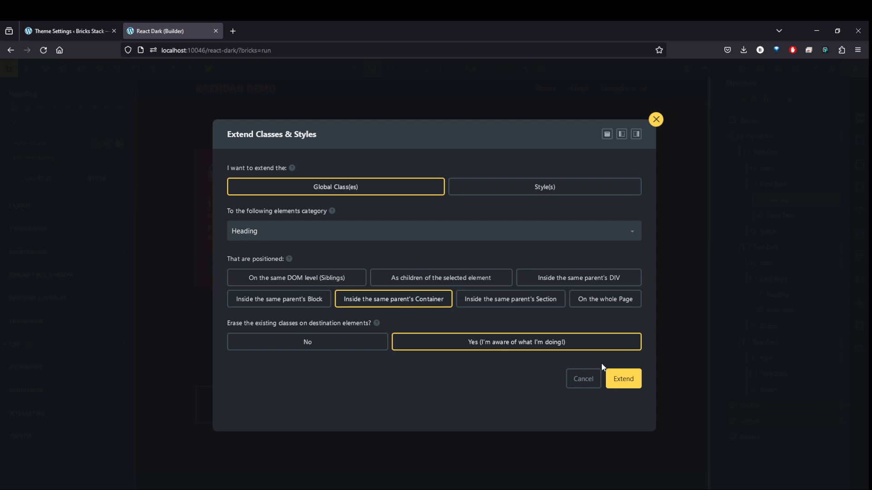
pyautogui.click(613, 377)
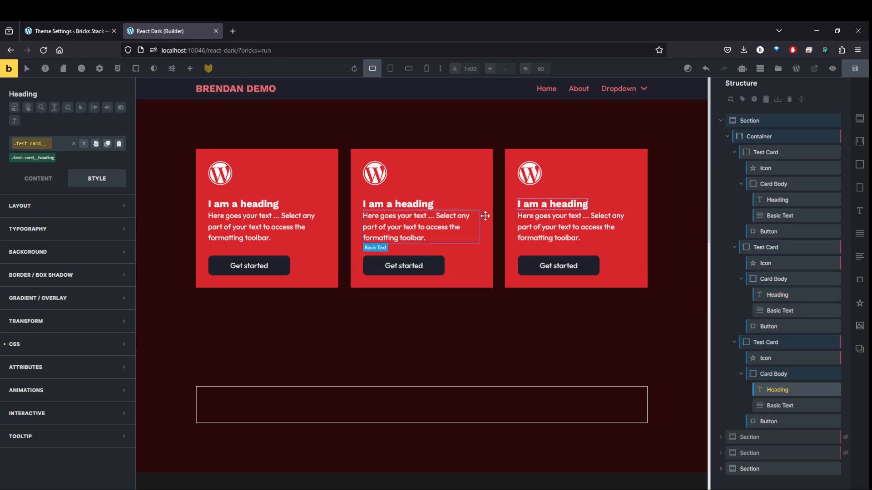
# Step: Extend the first card's Basic Text class to all Basic Text elements inside the same parent's Container, erasing existing classes, and check the third card's classes
pyautogui.click(254, 227)
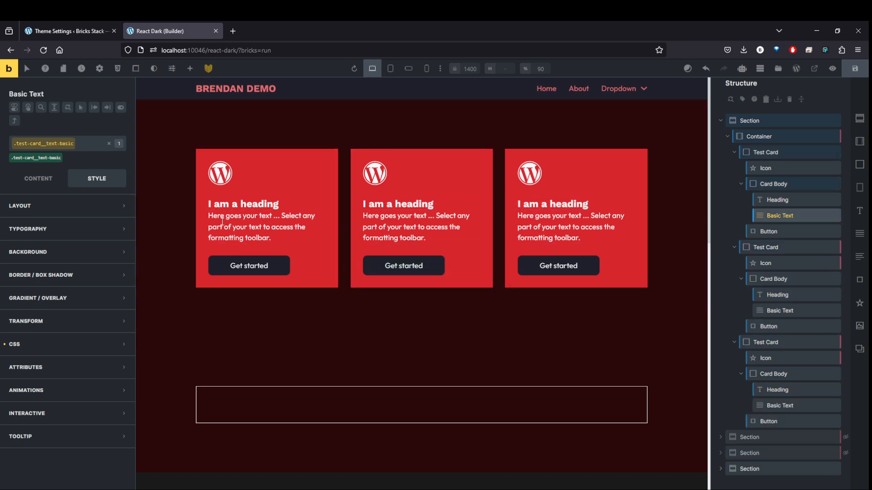
pyautogui.rightClick(772, 216)
pyautogui.click(781, 256)
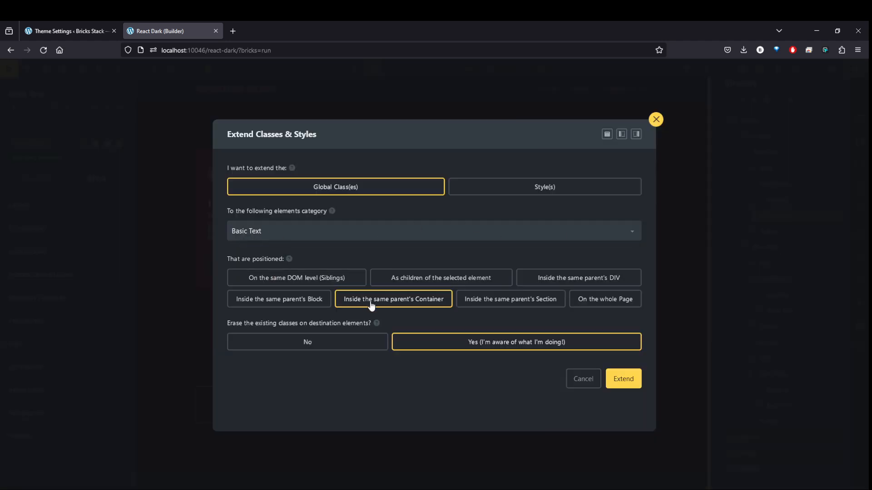
pyautogui.click(627, 379)
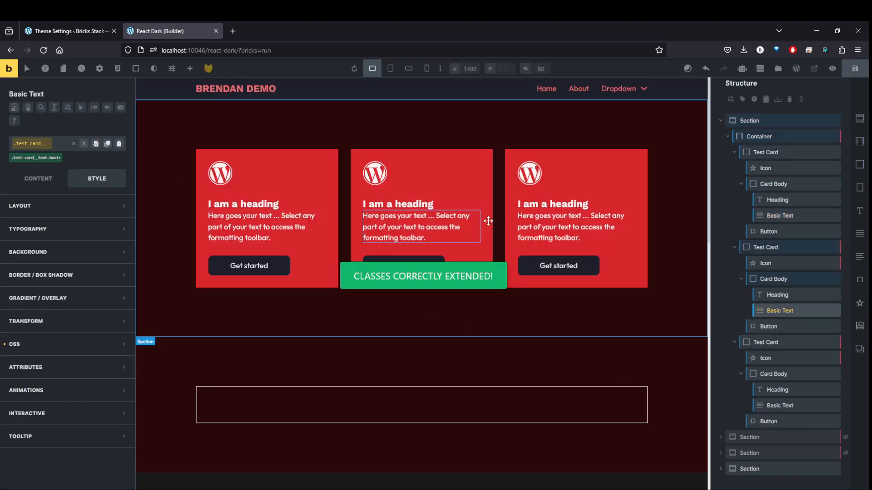
pyautogui.click(538, 222)
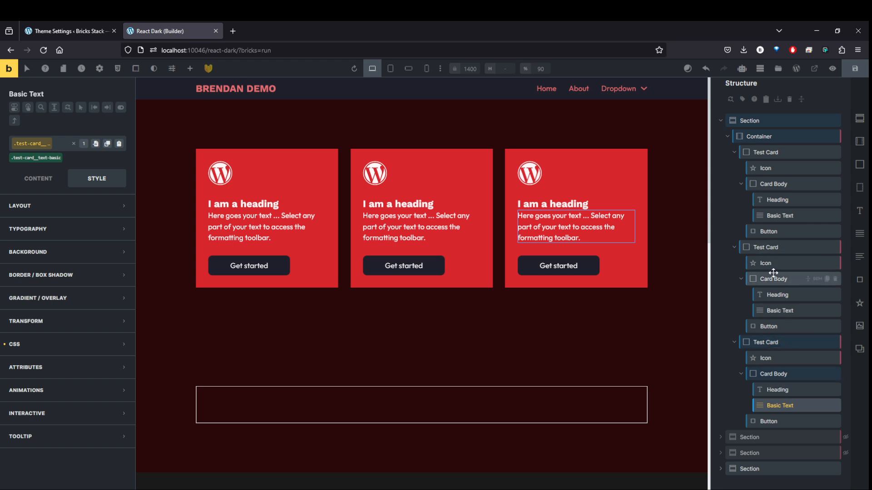
pyautogui.click(577, 169)
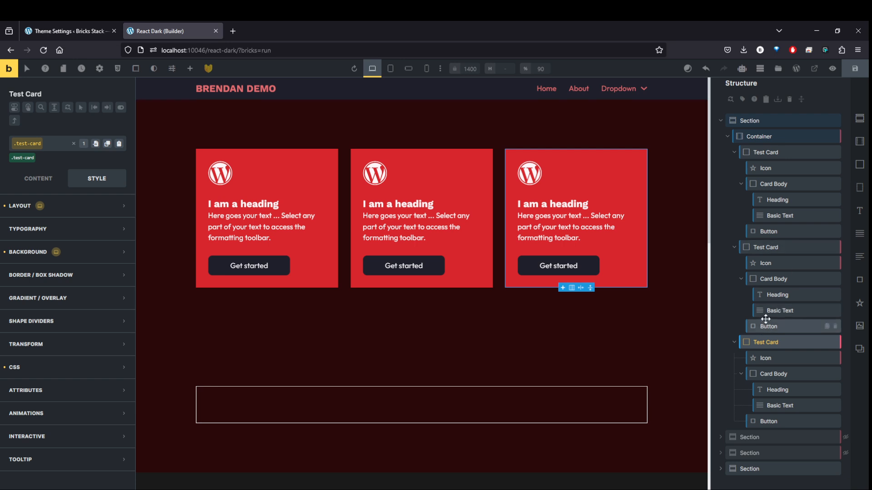
# Step: Assign the btn--white class to the first card's button and remove its btn--secondary class
pyautogui.click(770, 233)
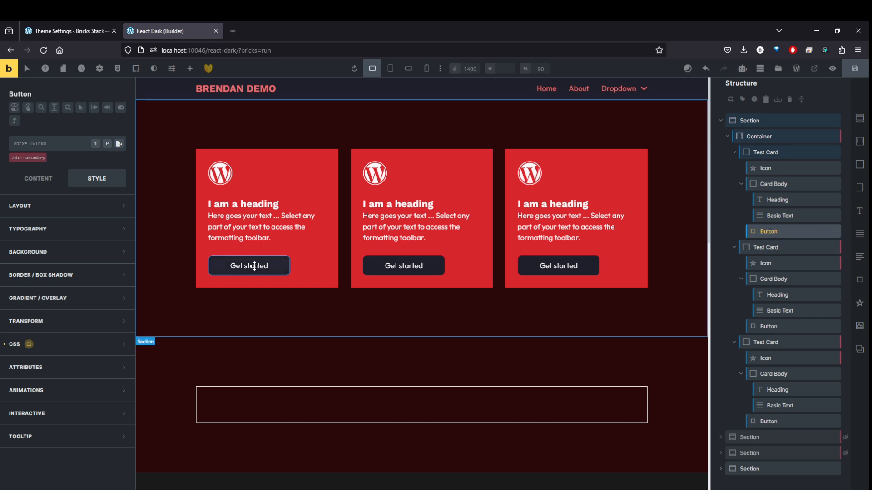
pyautogui.click(28, 145)
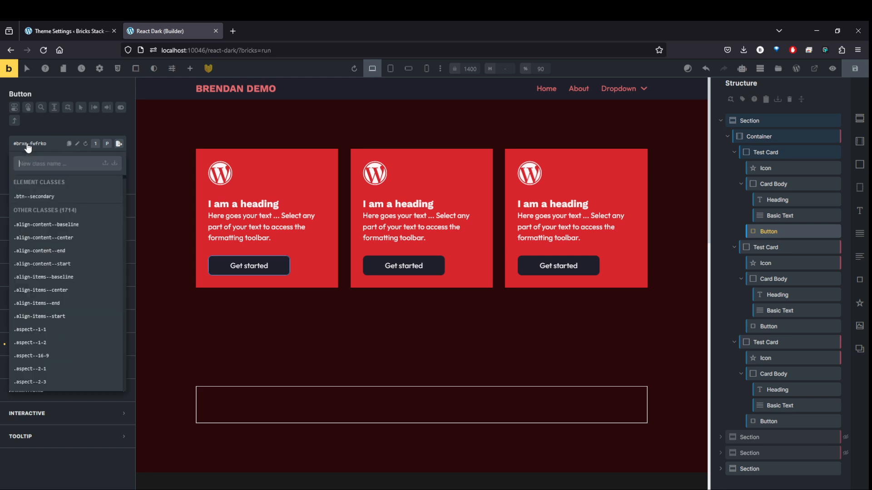
pyautogui.write('btn--white')
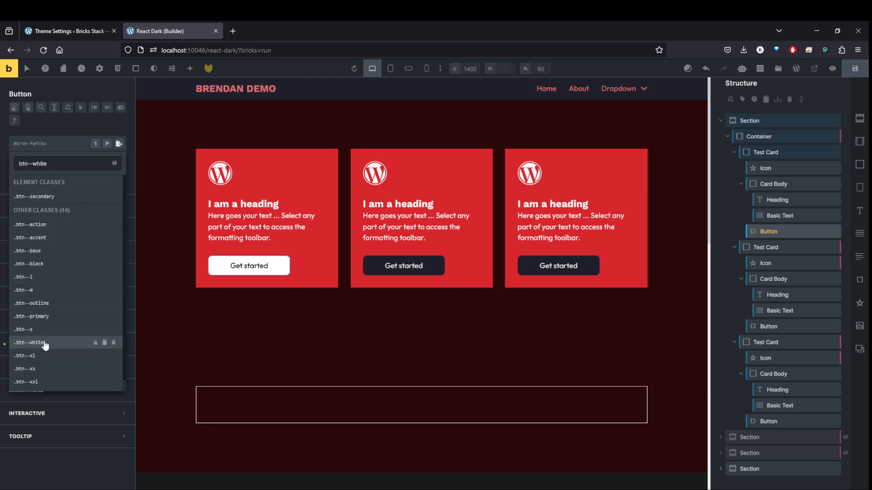
pyautogui.click(29, 342)
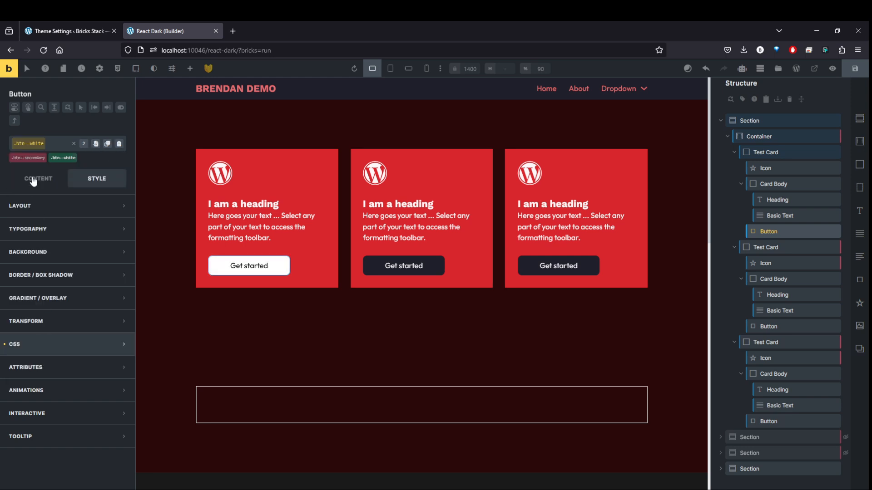
pyautogui.click(46, 153)
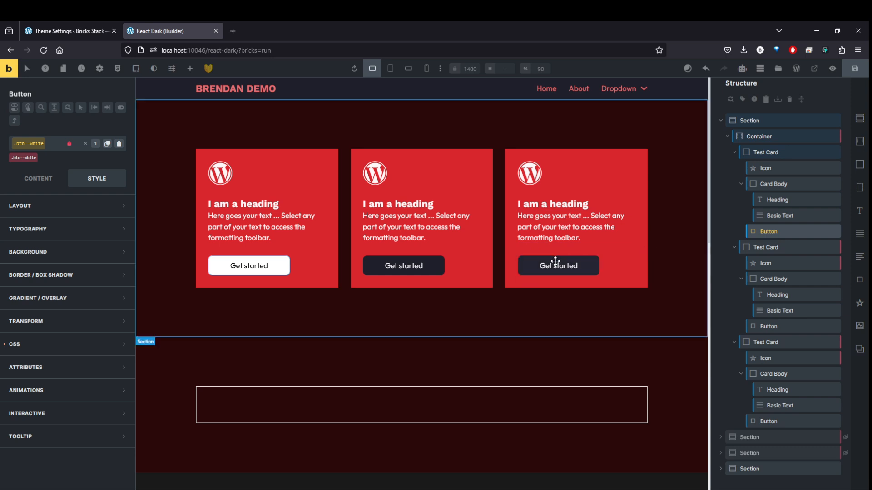
# Step: Extend the first button's global class to all Button elements on the whole page, erasing their existing classes, and check the other two buttons
pyautogui.rightClick(774, 233)
pyautogui.press('Escape')
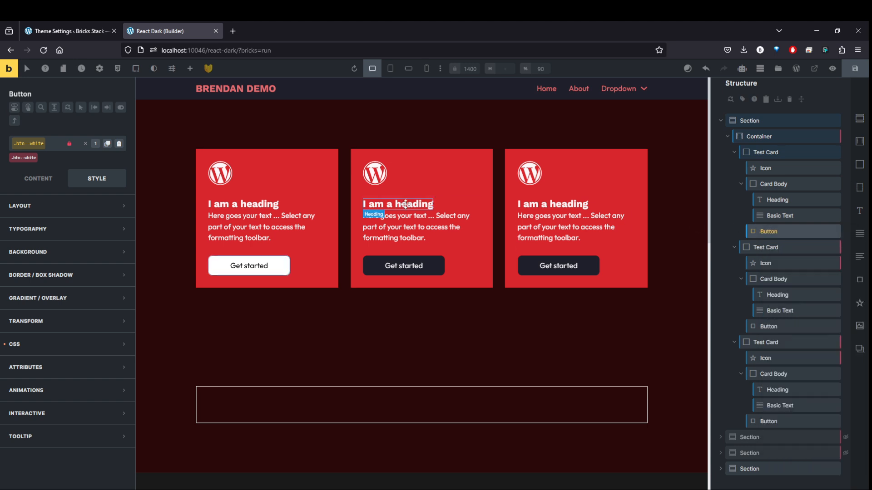
pyautogui.rightClick(781, 232)
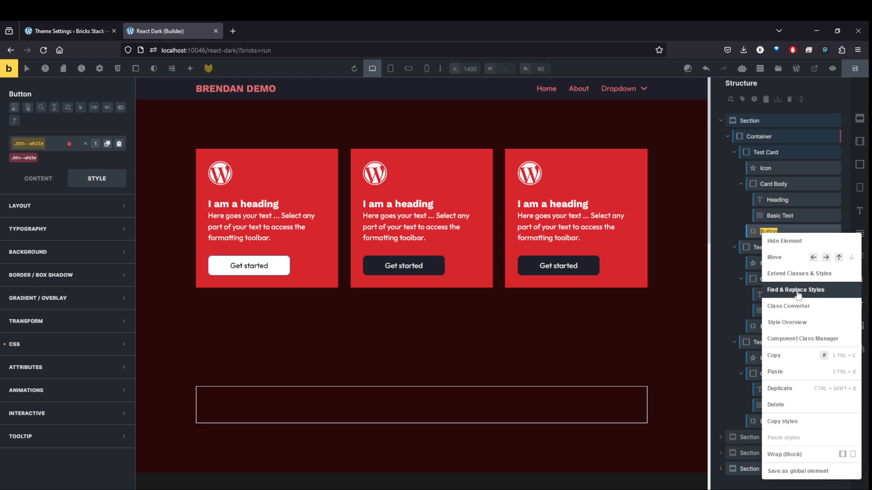
pyautogui.click(798, 275)
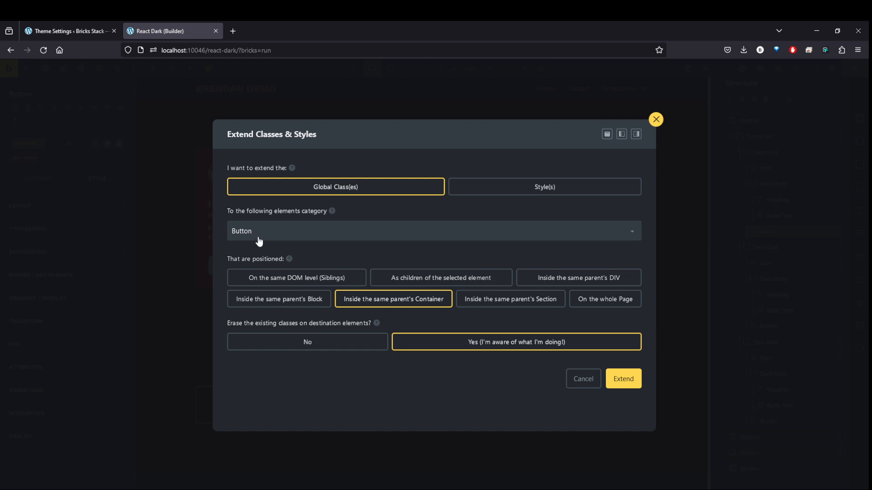
pyautogui.moveTo(594, 305); pyautogui.dragTo(598, 306)
pyautogui.click(571, 311)
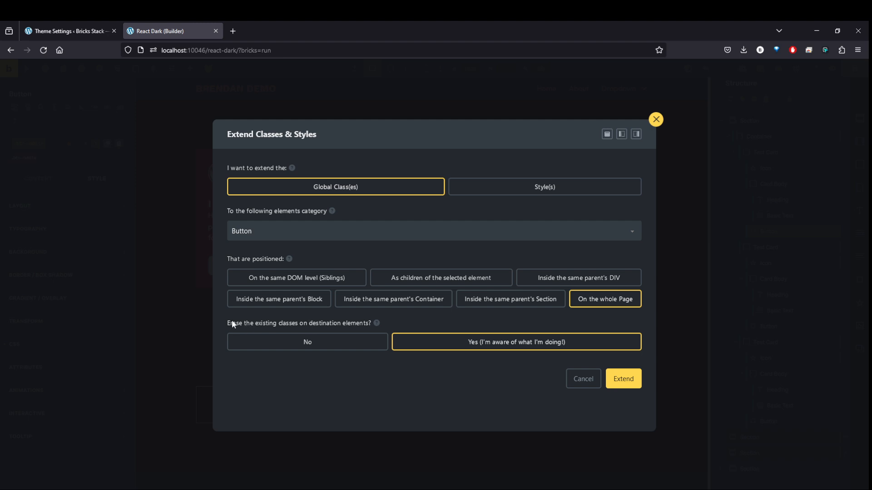
pyautogui.moveTo(378, 322)
pyautogui.click(626, 380)
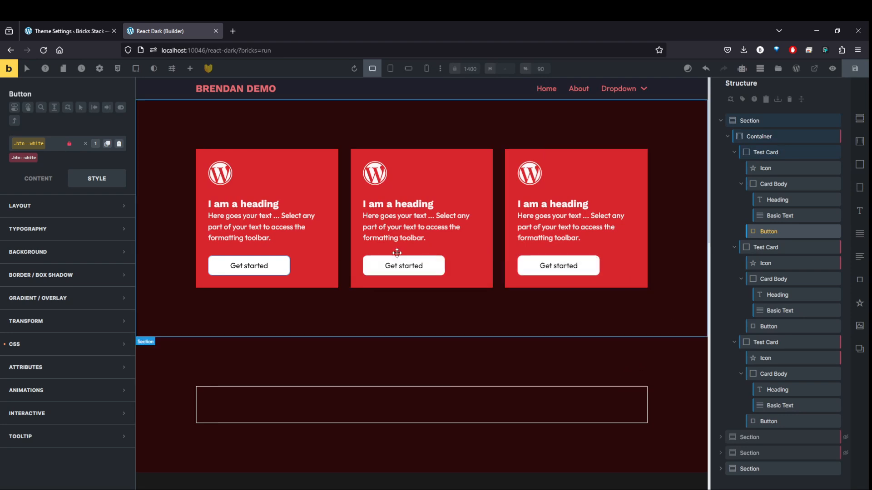
pyautogui.click(404, 266)
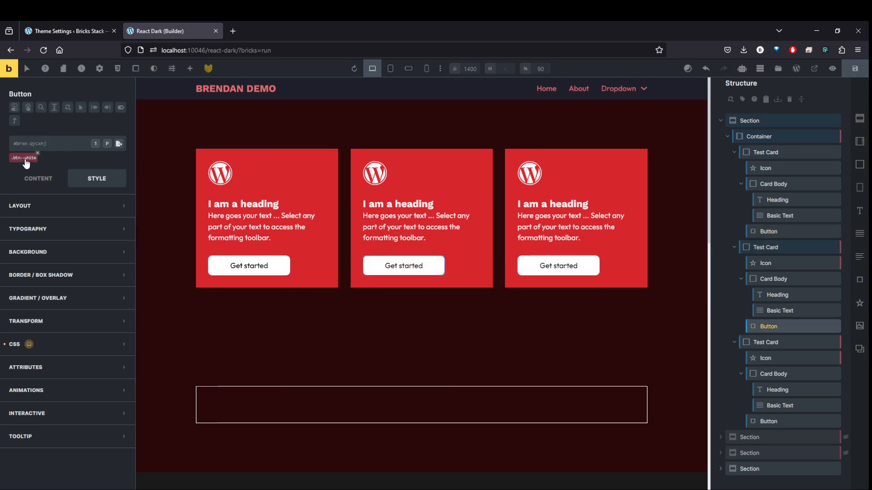
pyautogui.click(558, 265)
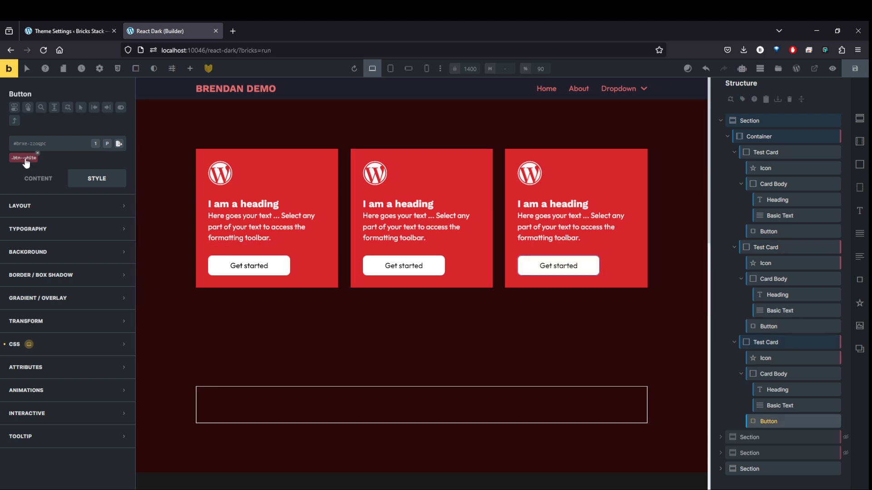
# Step: Set the border radius of the first Test Card's test-card class to the XS radius variable on all corners
pyautogui.click(766, 152)
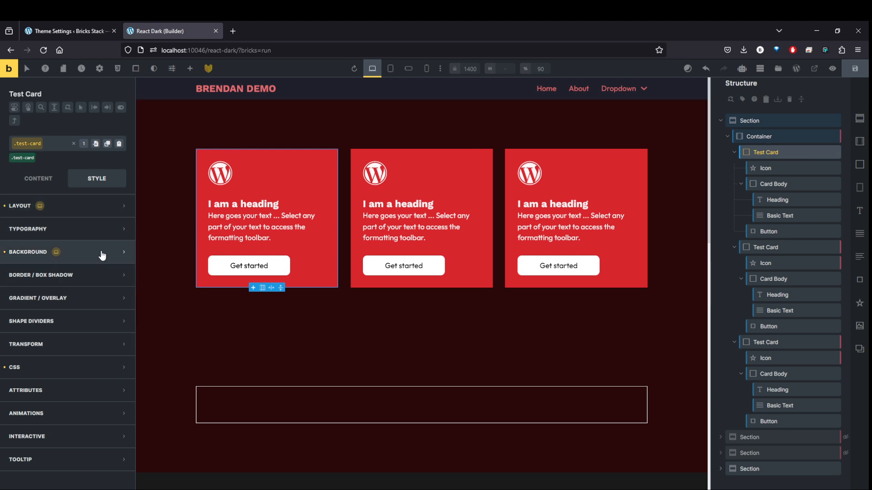
pyautogui.click(95, 275)
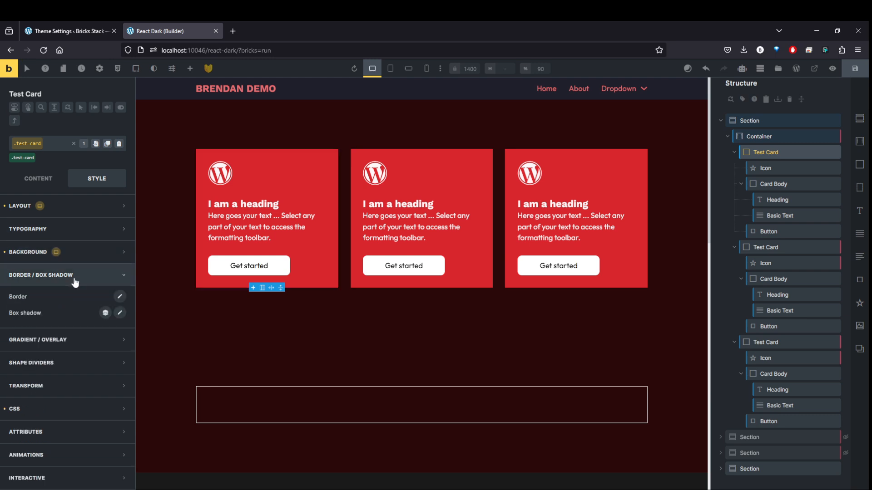
pyautogui.click(120, 296)
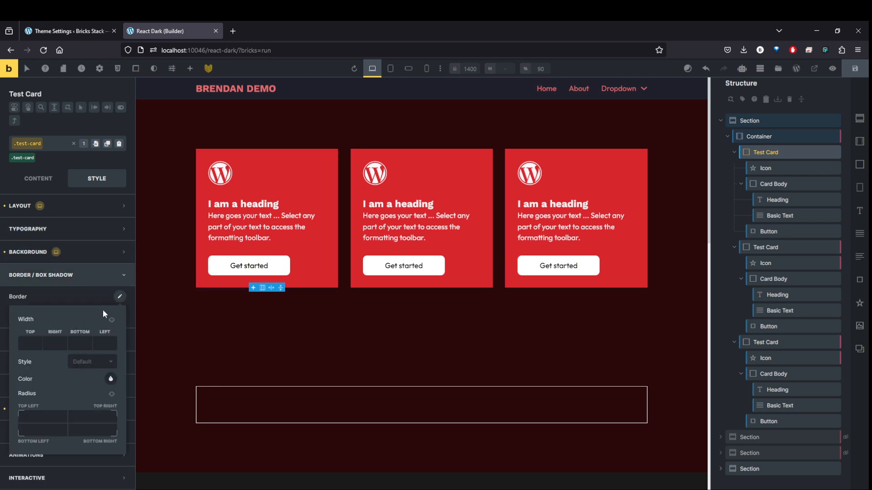
pyautogui.click(111, 399)
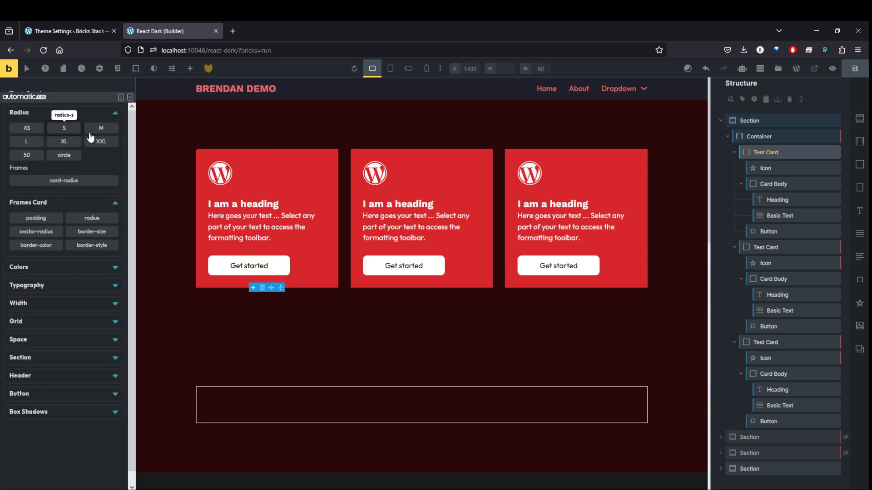
pyautogui.click(32, 129)
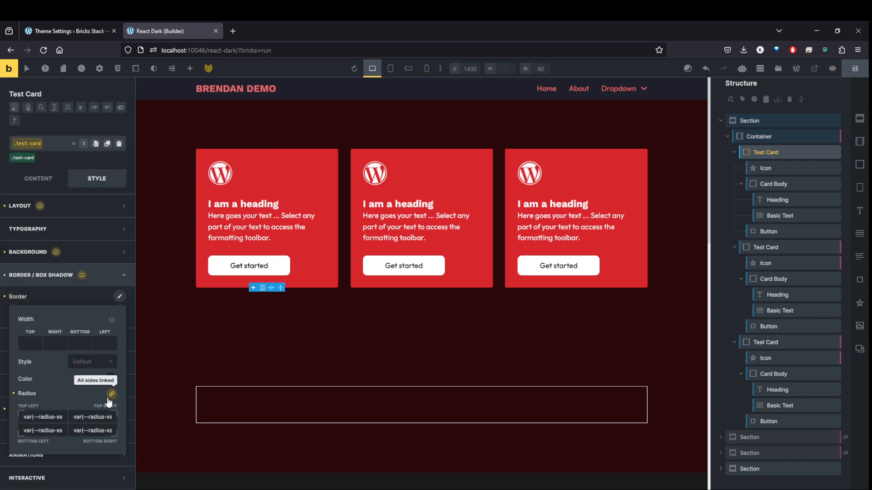
# Step: Set the first card's Card Body class padding to the S space variable on all four sides
pyautogui.click(36, 278)
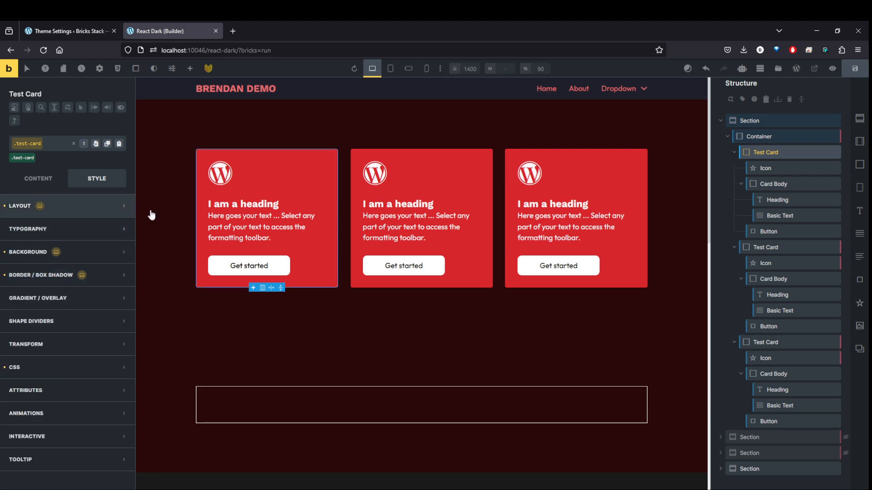
pyautogui.click(767, 185)
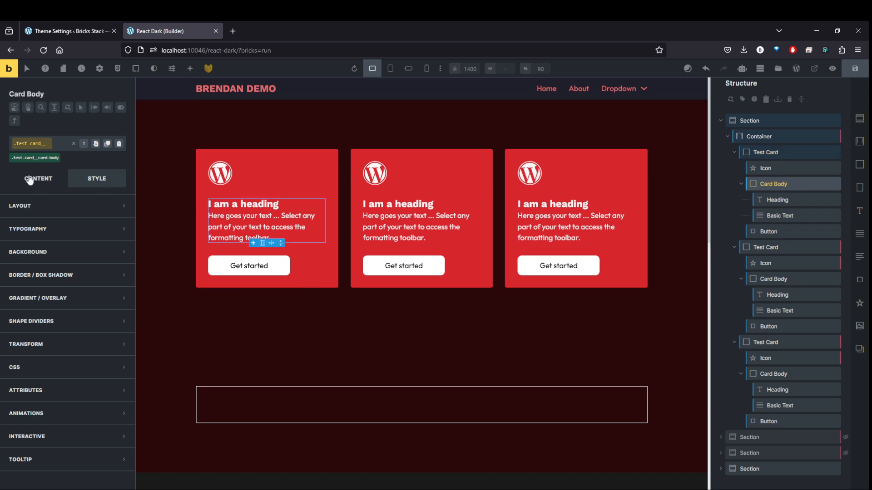
pyautogui.click(65, 210)
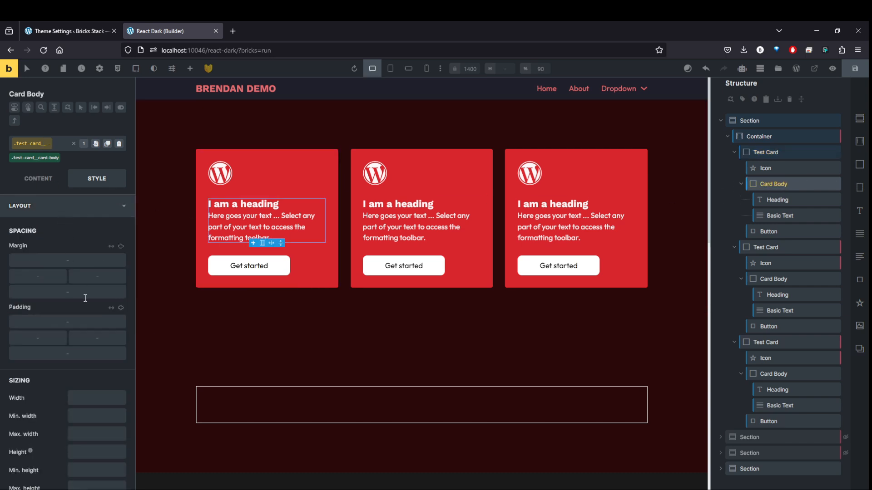
pyautogui.click(120, 308)
pyautogui.rightClick(62, 325)
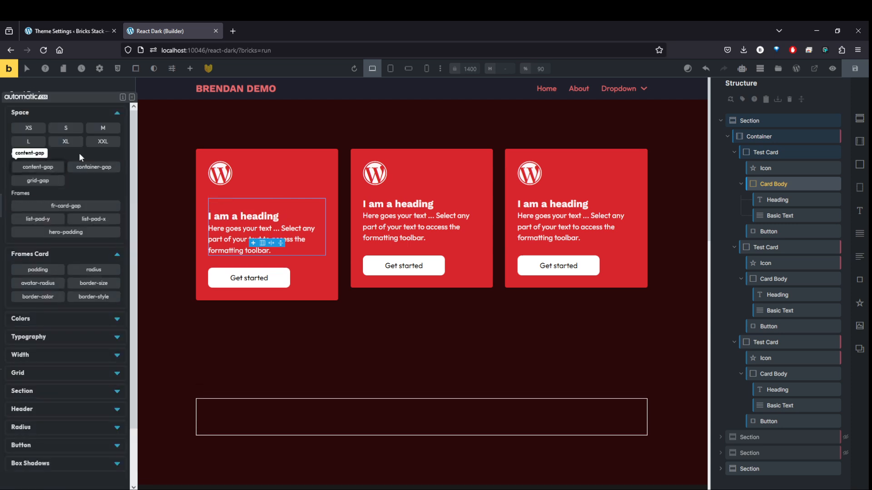
pyautogui.click(63, 130)
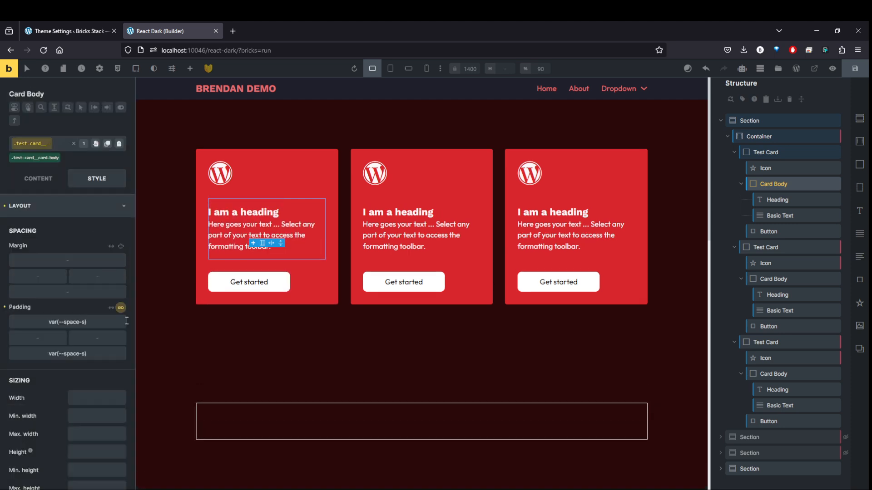
pyautogui.click(120, 308)
pyautogui.click(73, 208)
# Step: Give the Card Body class a semi-transparent action-ultra-dark background color
pyautogui.click(68, 252)
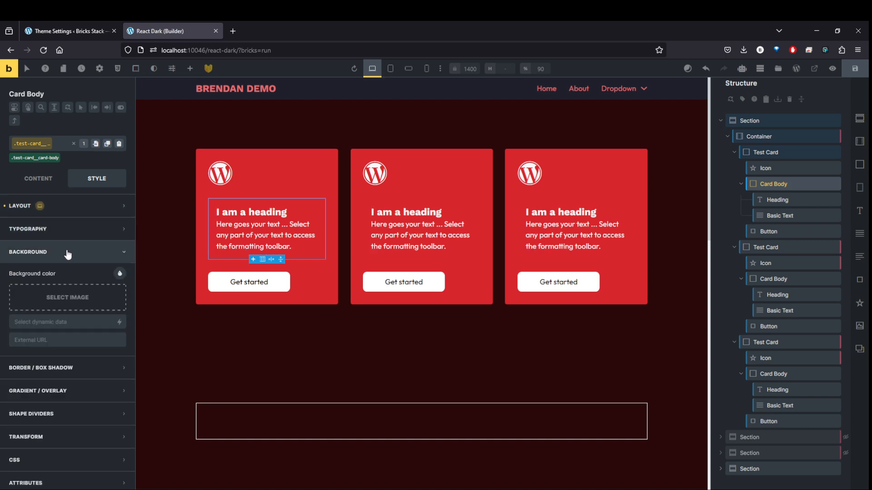
pyautogui.click(119, 274)
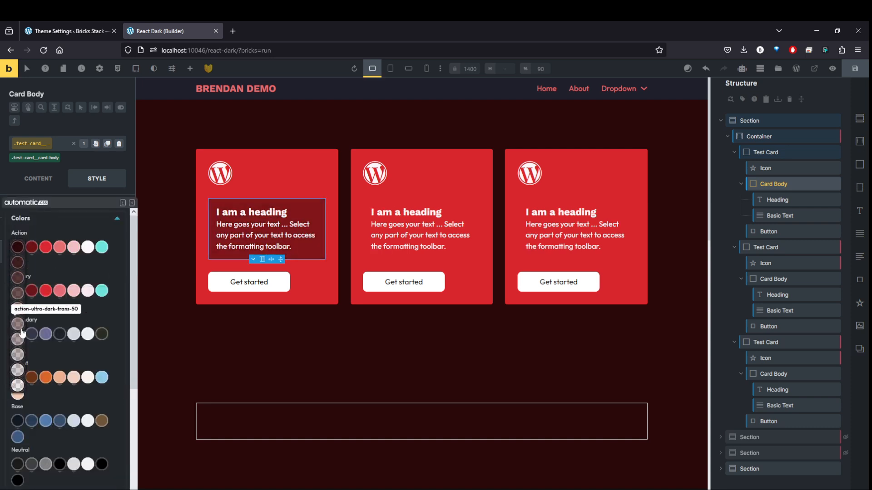
pyautogui.click(19, 340)
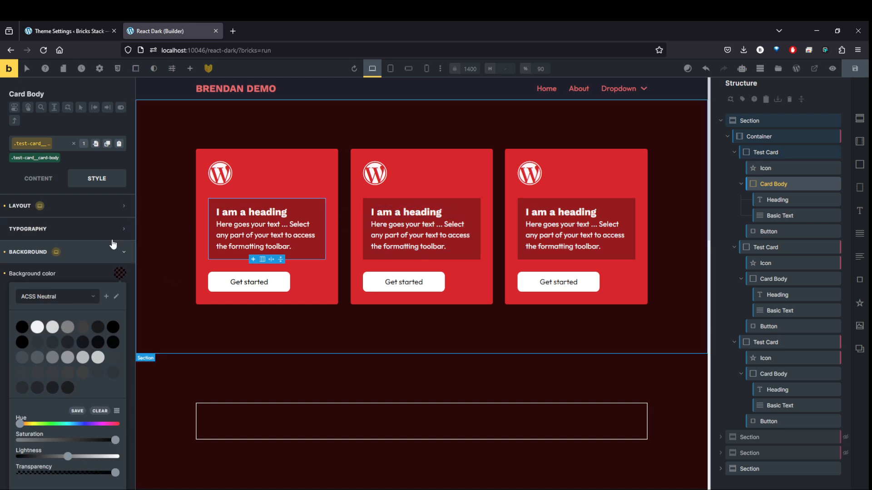
pyautogui.click(89, 252)
# Step: Set the Card Body class border radius to the XS radius variable on all corners
pyautogui.click(125, 275)
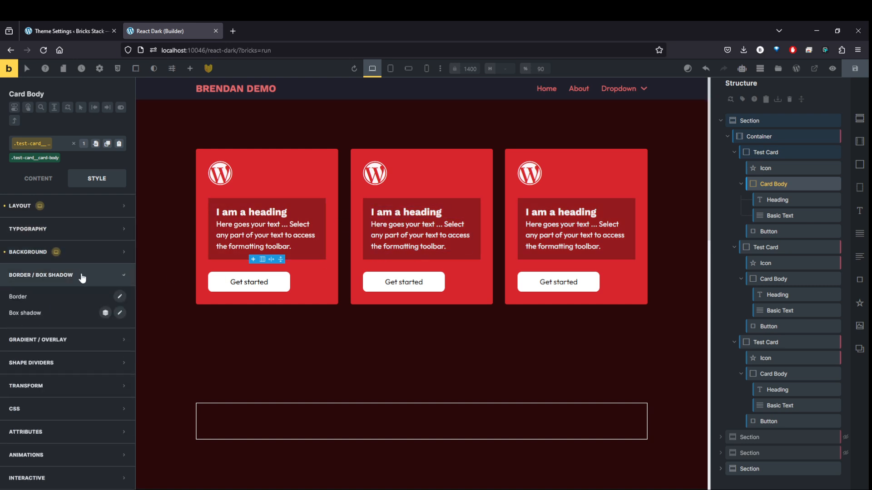
pyautogui.rightClick(121, 298)
pyautogui.click(120, 297)
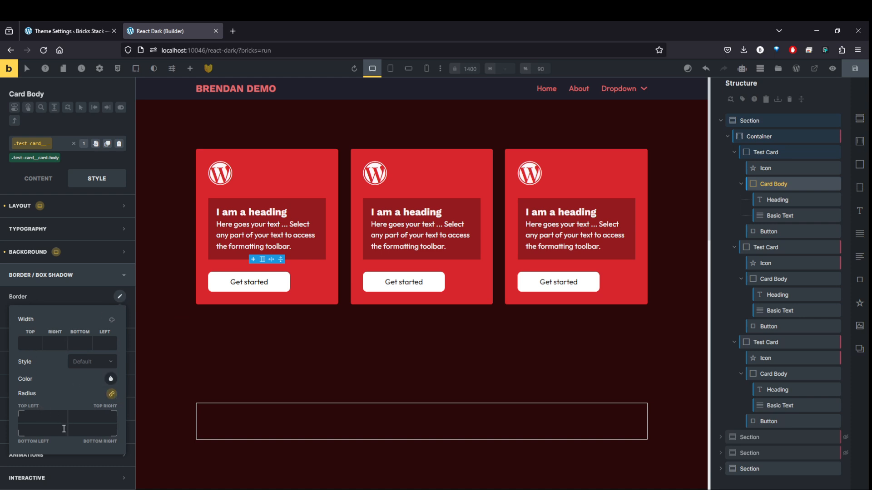
pyautogui.rightClick(48, 420)
pyautogui.click(27, 128)
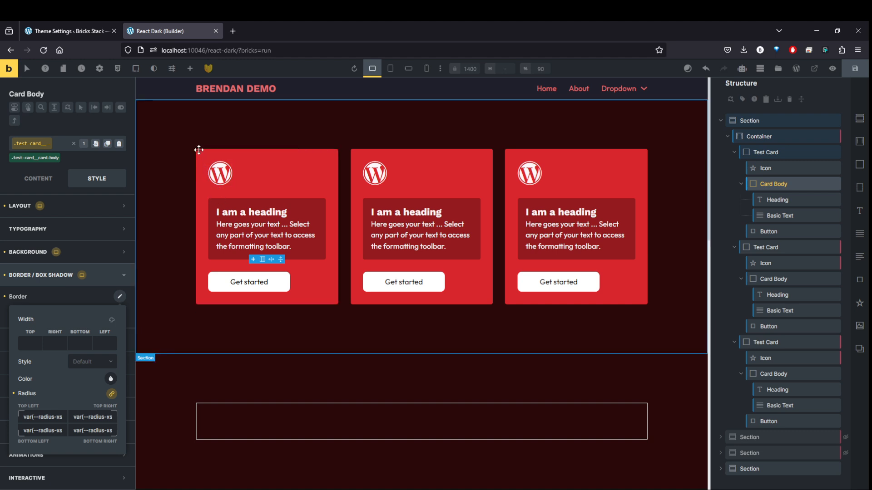
pyautogui.click(778, 183)
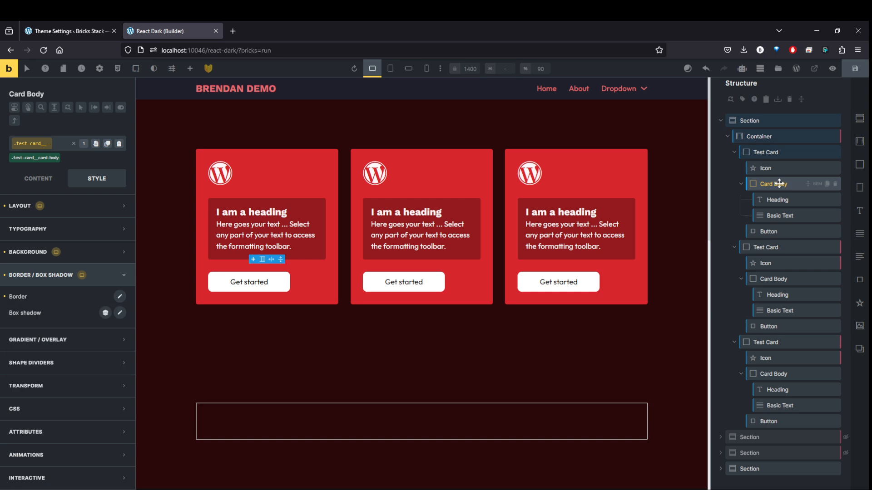
# Step: Inspect the border radius values of the first Test Card and its Card Body
pyautogui.click(777, 152)
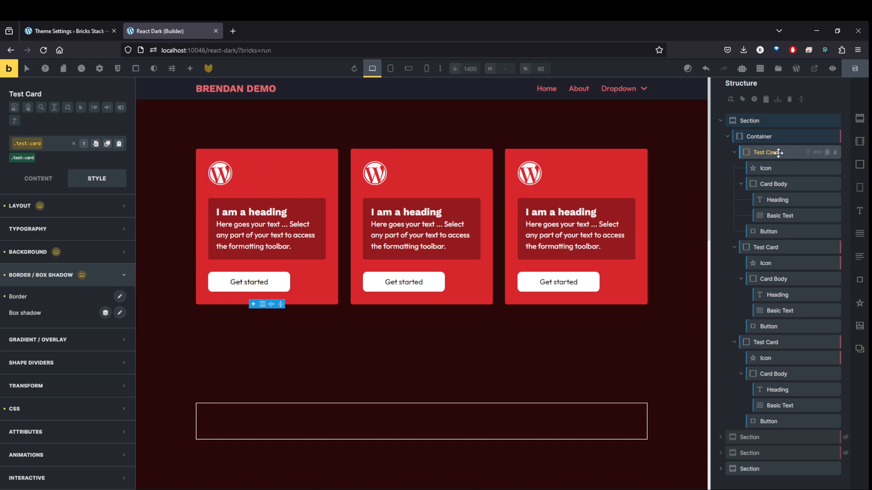
pyautogui.click(120, 296)
pyautogui.click(56, 417)
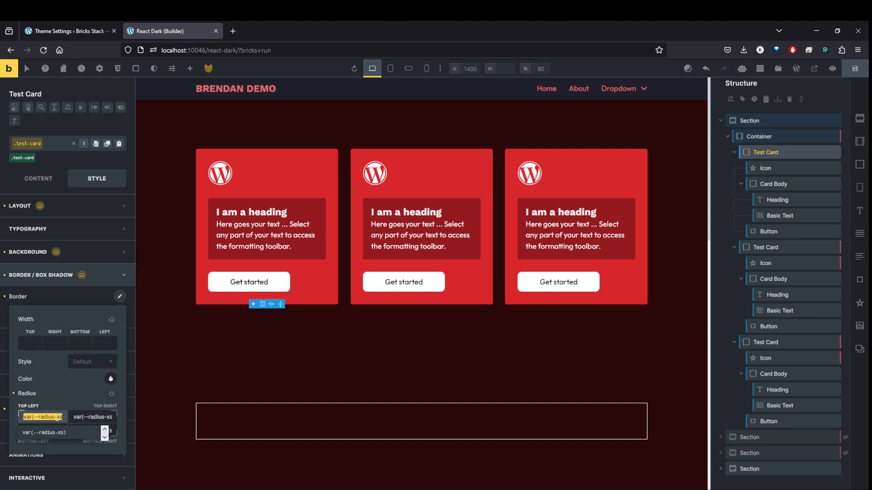
pyautogui.click(316, 204)
pyautogui.click(36, 159)
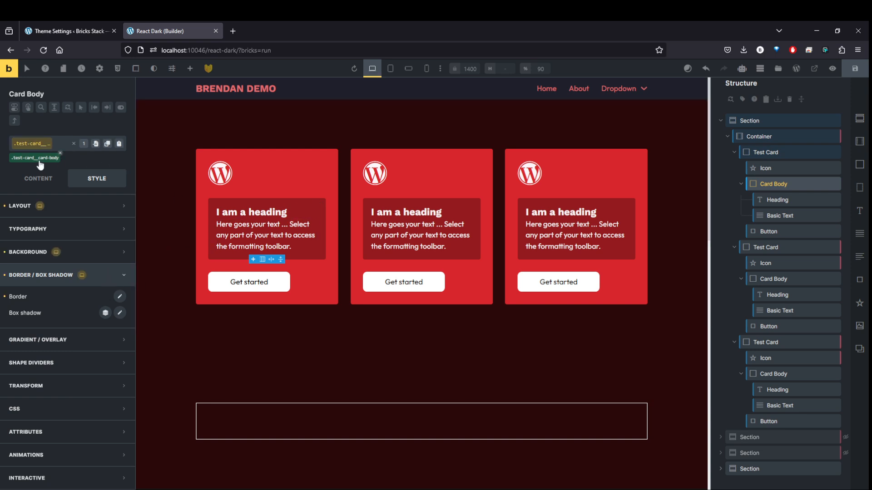
pyautogui.click(120, 297)
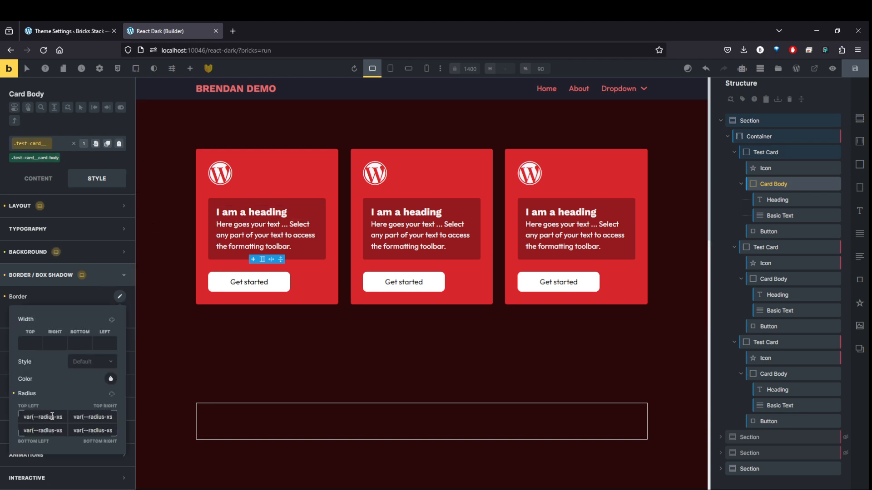
pyautogui.click(52, 416)
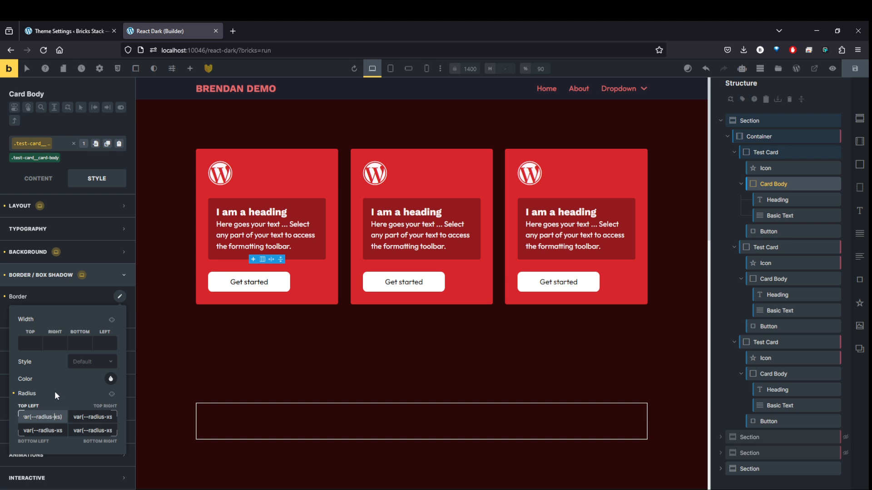
pyautogui.click(74, 293)
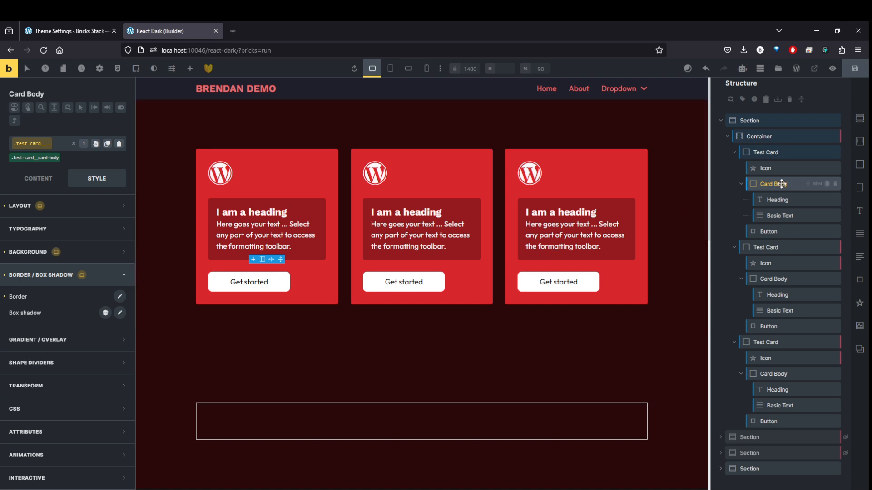
# Step: Start Find & Replace Styles for the first Test Card, replacing the value xs with m
pyautogui.click(772, 152)
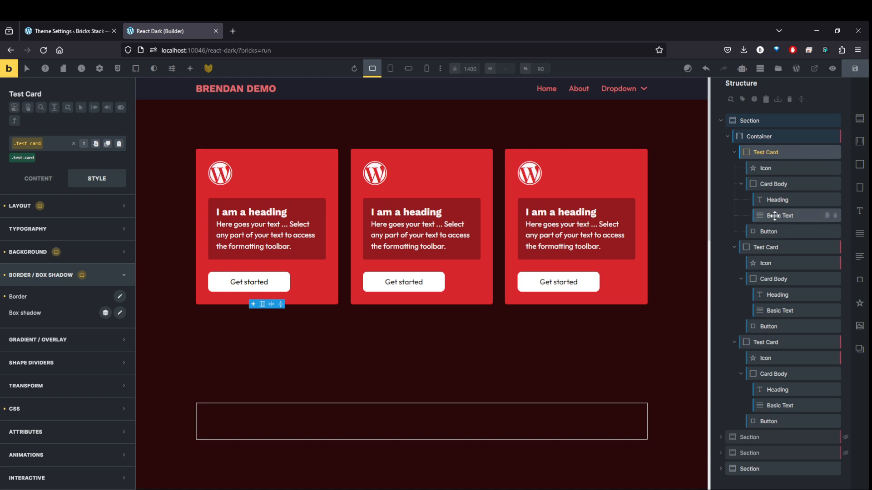
pyautogui.rightClick(769, 152)
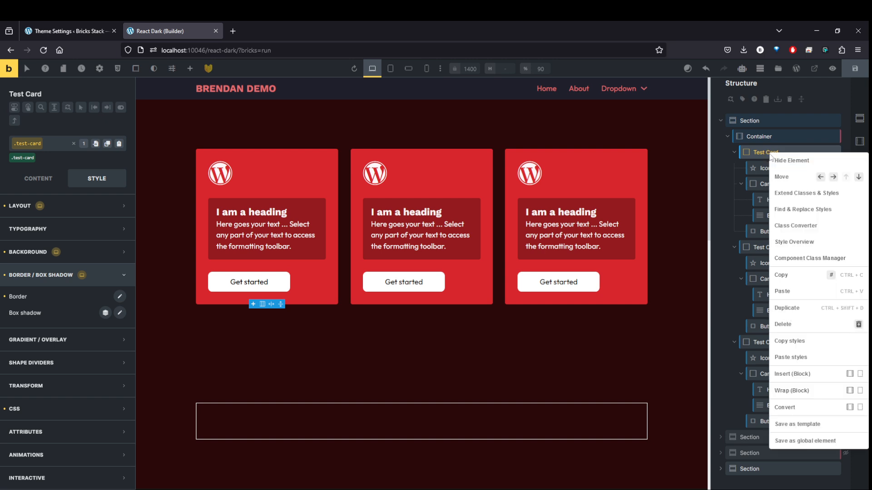
pyautogui.click(801, 215)
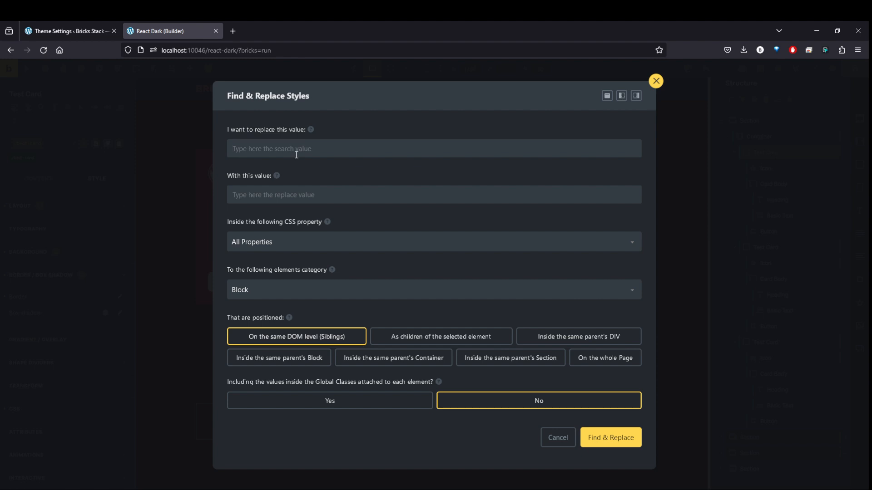
pyautogui.write('xs')
pyautogui.click(250, 199)
pyautogui.write('m')
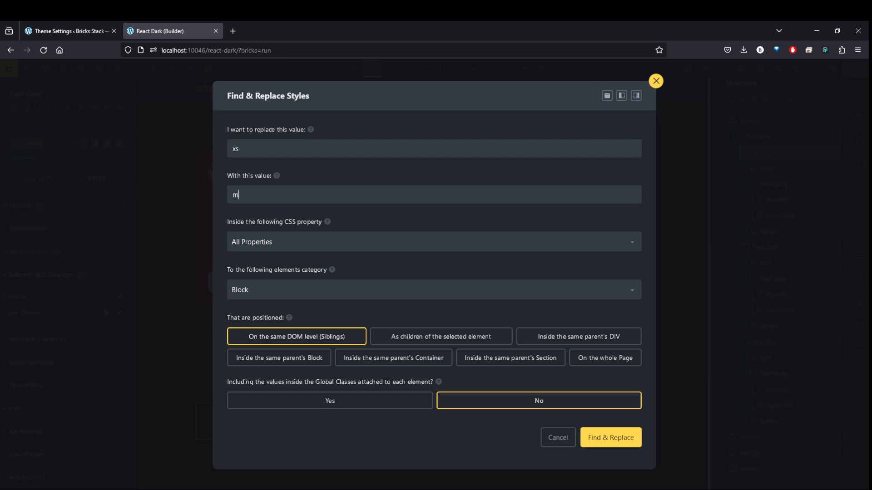
pyautogui.moveTo(255, 152); pyautogui.dragTo(211, 155)
pyautogui.moveTo(249, 194); pyautogui.dragTo(228, 194)
pyautogui.click(272, 194)
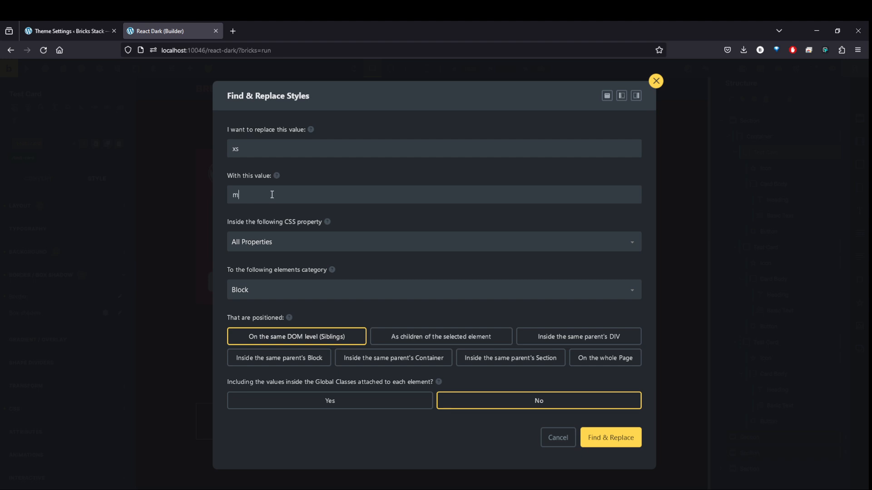
pyautogui.click(281, 248)
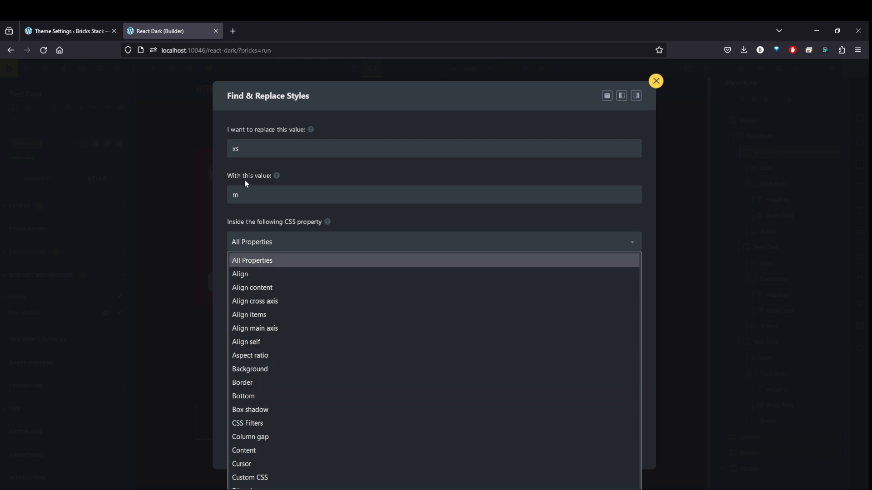
pyautogui.click(241, 148)
pyautogui.moveTo(242, 150); pyautogui.dragTo(228, 153)
pyautogui.click(243, 149)
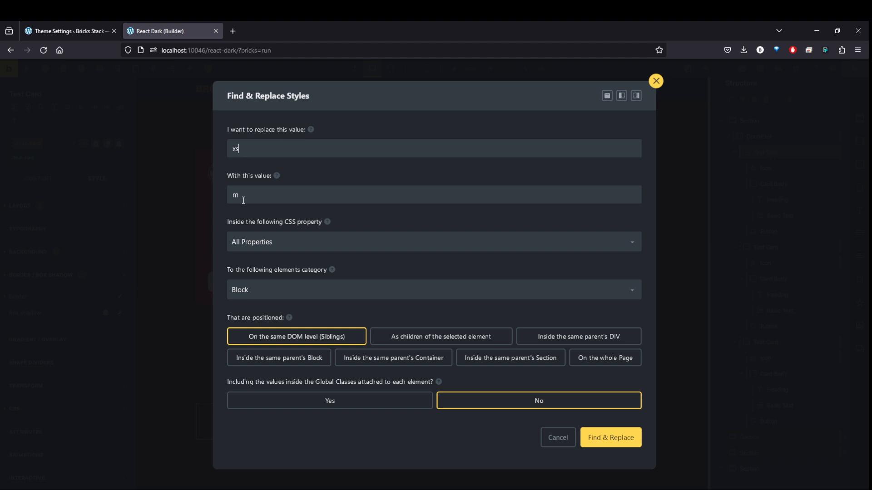
pyautogui.moveTo(245, 146); pyautogui.dragTo(232, 146)
pyautogui.moveTo(247, 198); pyautogui.dragTo(220, 197)
pyautogui.click(271, 198)
# Step: Try limiting the style replacement to the Padding property
pyautogui.click(256, 242)
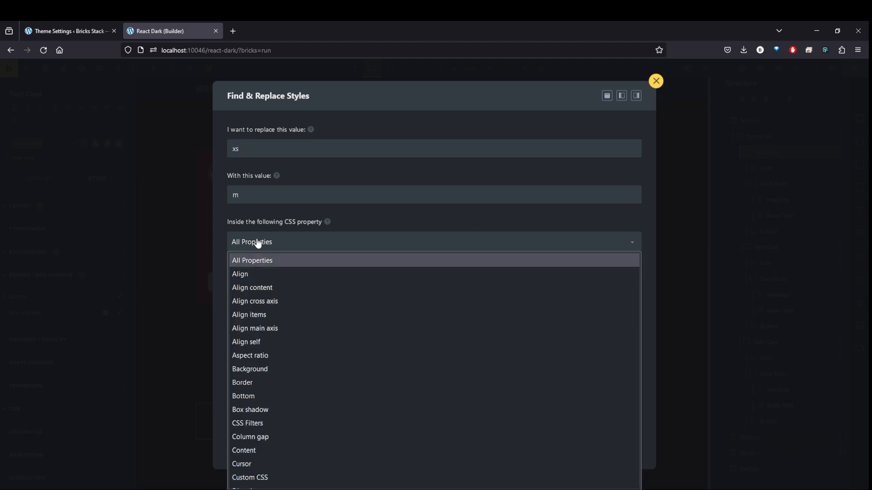
pyautogui.scroll(-5, 257, 345)
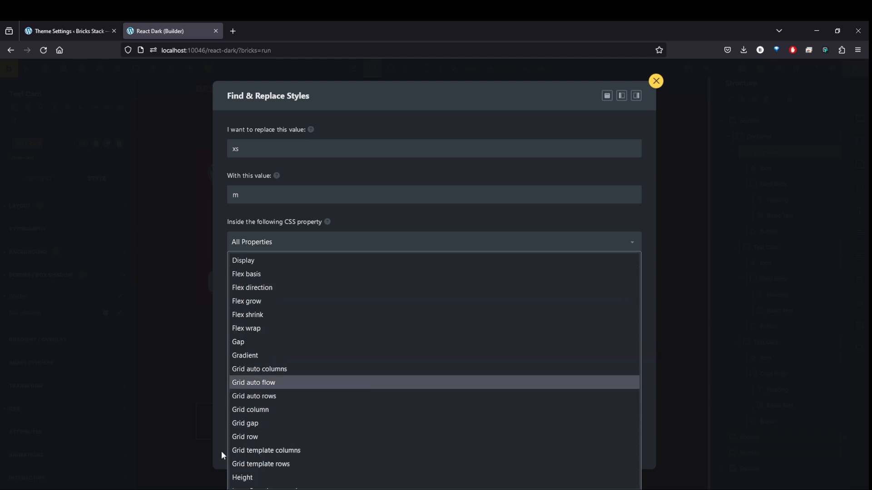
pyautogui.scroll(-2, 274, 428)
pyautogui.press('p')
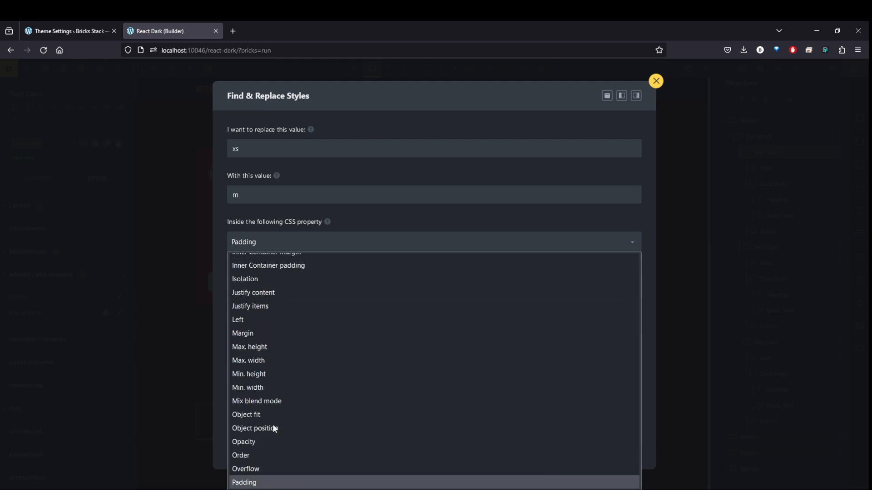
pyautogui.press('Return')
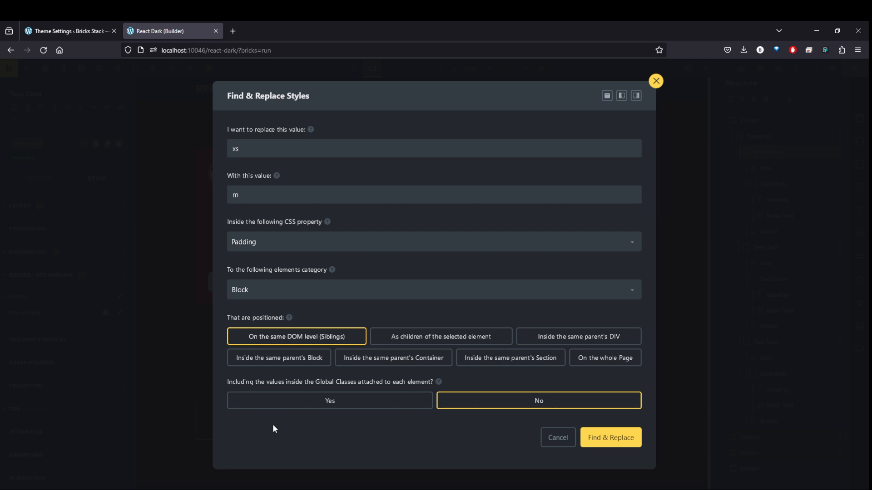
# Step: Restrict the style replacement to the Border property and to elements inside the same parent's Section
pyautogui.click(256, 246)
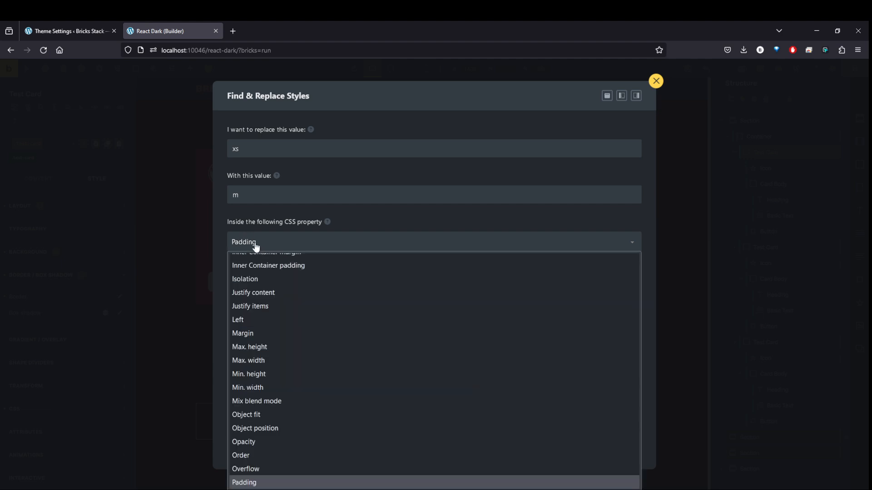
pyautogui.press('r')
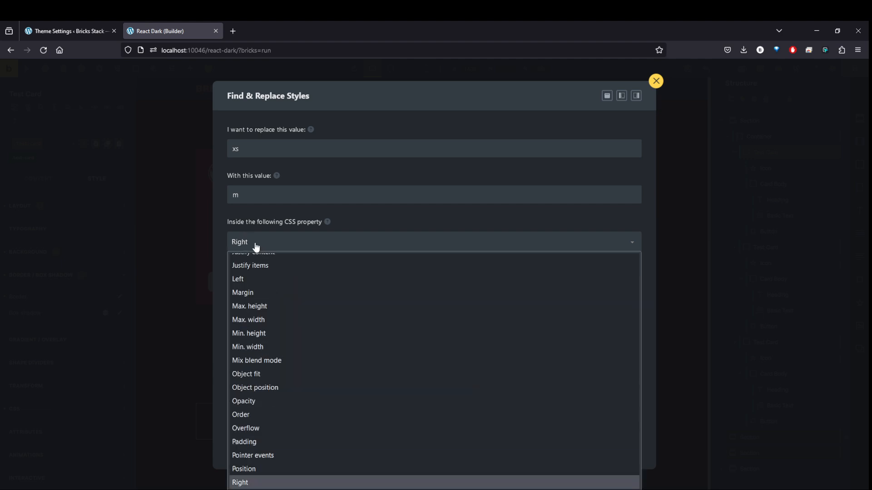
pyautogui.press('Down')
pyautogui.press('Up')
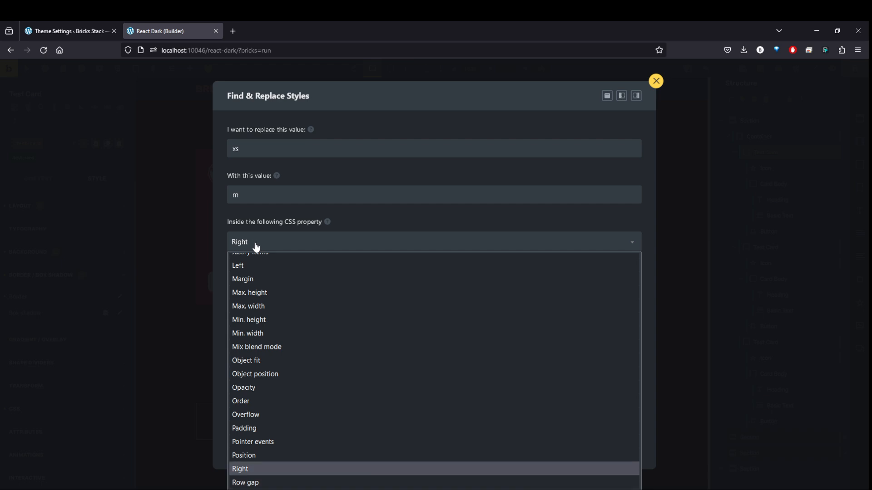
pyautogui.press('b')
pyautogui.press('o')
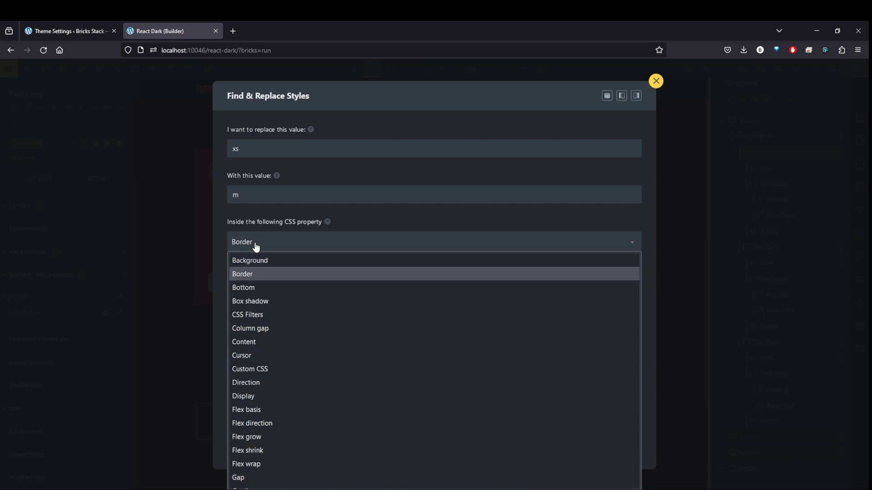
pyautogui.click(273, 272)
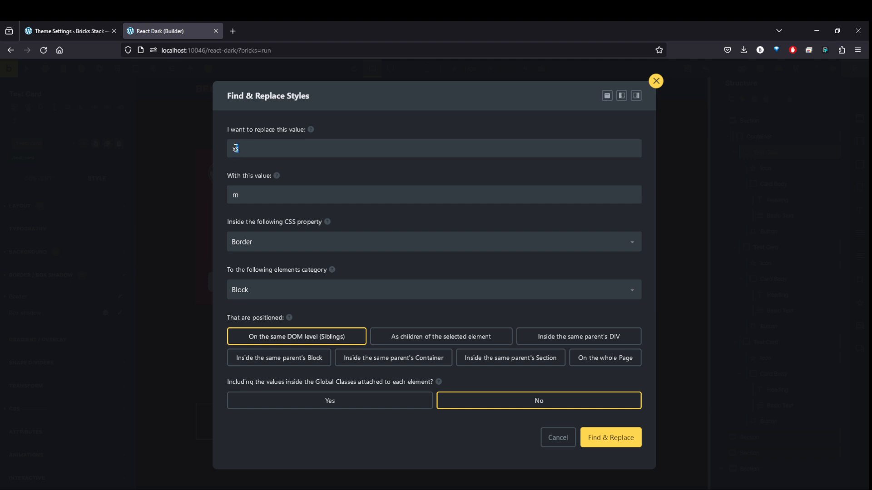
pyautogui.click(266, 191)
pyautogui.click(526, 361)
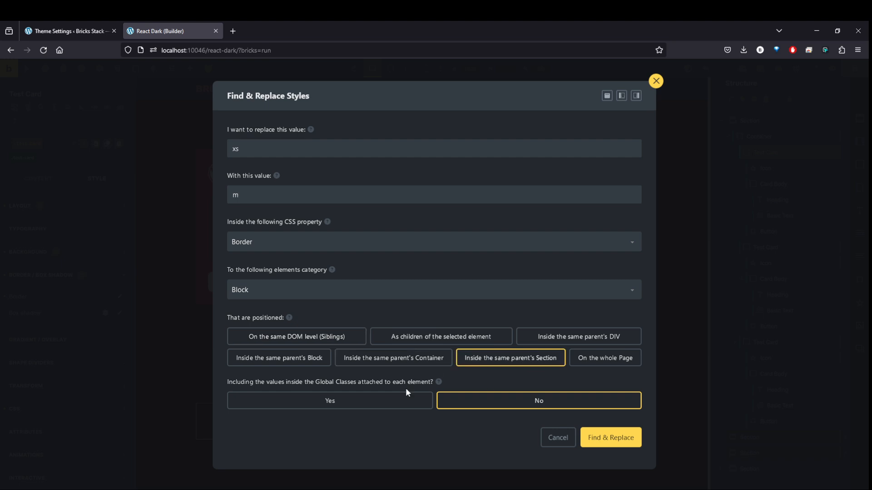
# Step: Include values inside the attached global classes and run the border replacement of xs with m
pyautogui.click(322, 407)
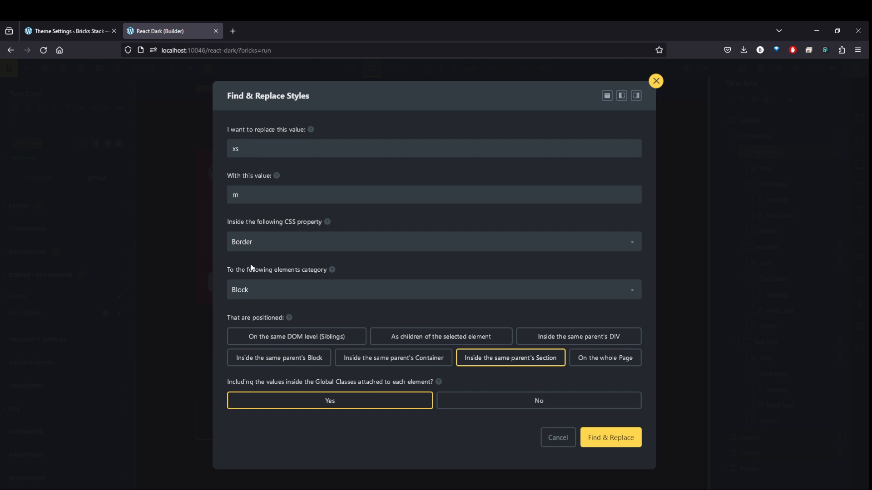
pyautogui.moveTo(241, 149); pyautogui.dragTo(225, 148)
pyautogui.click(257, 203)
pyautogui.click(608, 440)
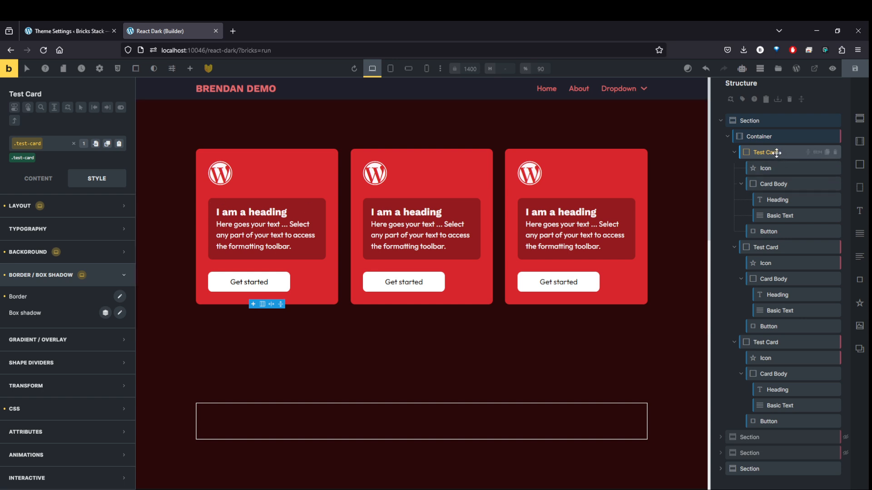
# Step: Find and replace the Border value m with xl from the first Test Card across Blocks inside the same parent's Section, including global classes
pyautogui.rightClick(777, 153)
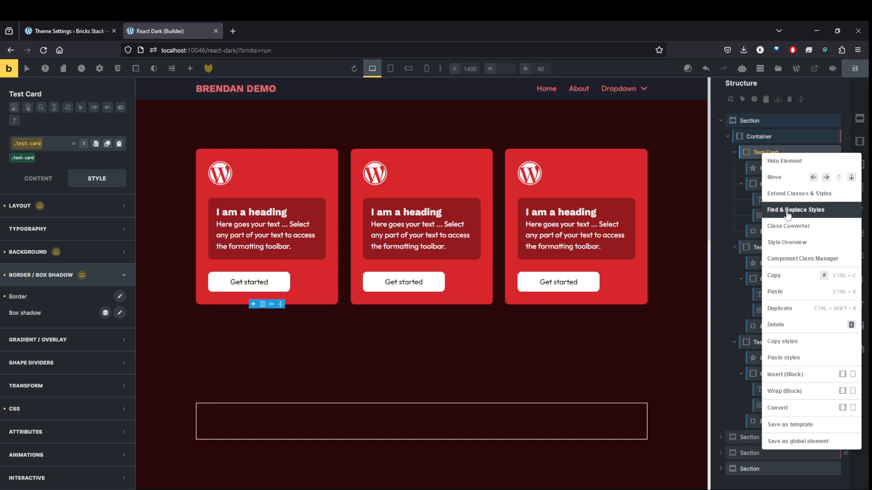
pyautogui.click(788, 211)
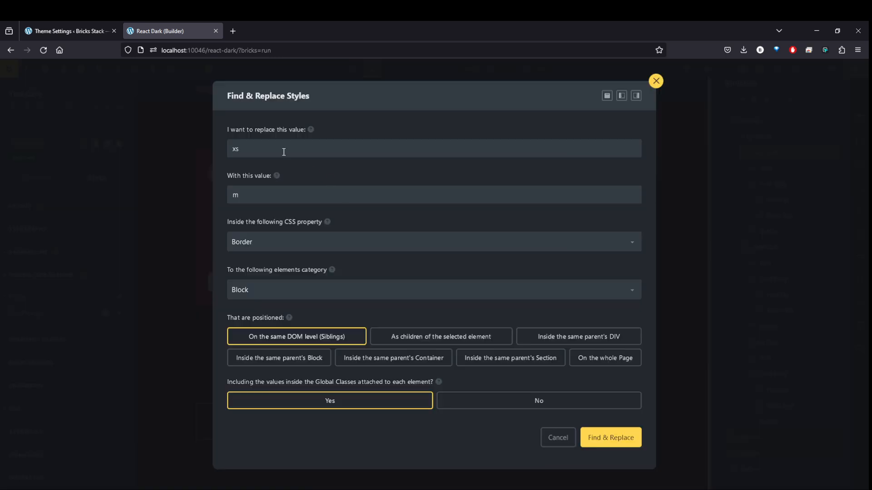
pyautogui.moveTo(237, 148); pyautogui.dragTo(215, 149)
pyautogui.press('BackSpace')
pyautogui.write('m')
pyautogui.press('Tab')
pyautogui.click(499, 366)
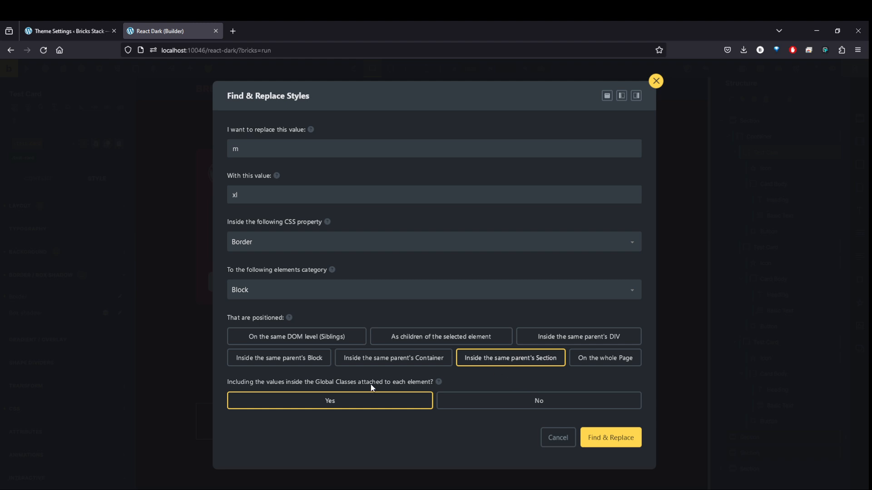
pyautogui.click(604, 440)
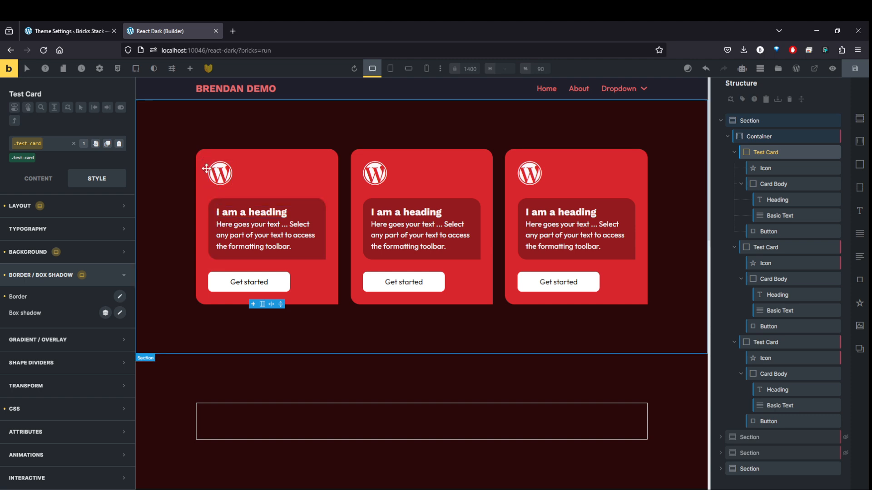
# Step: Replace the first card's button class .btn--white with .btn--black
pyautogui.click(236, 282)
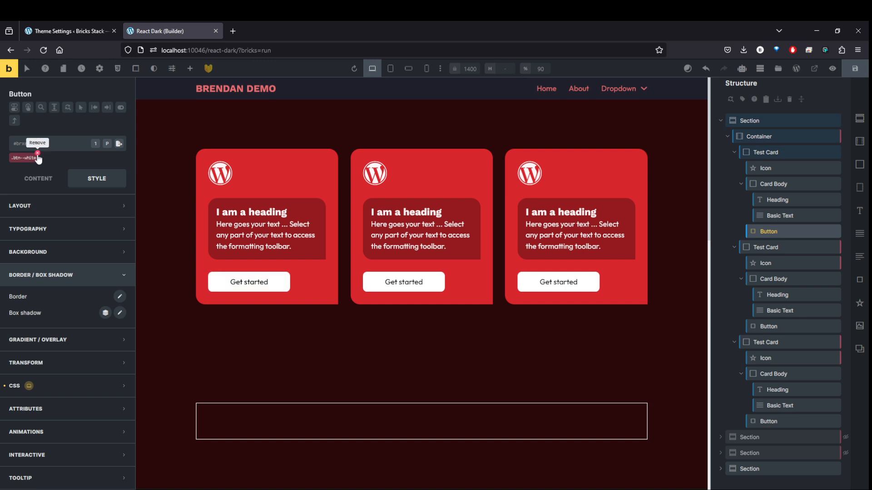
pyautogui.click(38, 154)
pyautogui.click(38, 148)
pyautogui.write('btn')
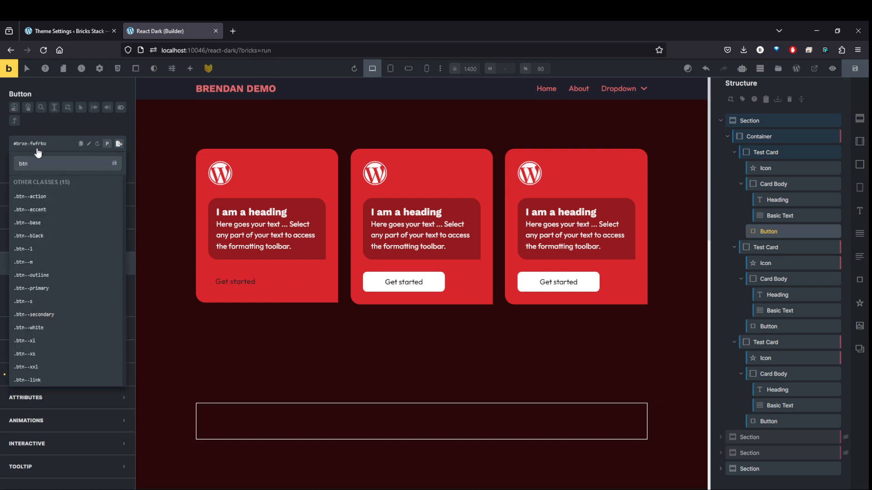
pyautogui.click(45, 236)
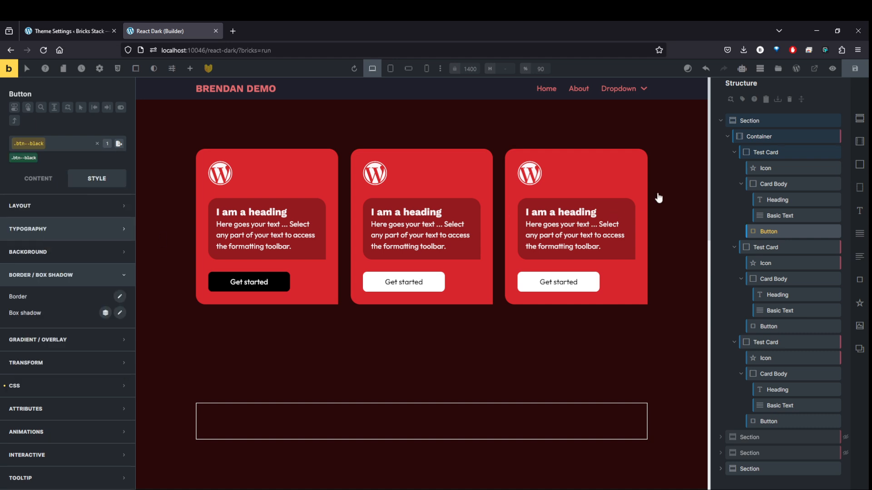
# Step: Extend the first card button's global class to all Button elements on the whole page, erasing their existing classes, and check the other cards' buttons
pyautogui.doubleClick(769, 232)
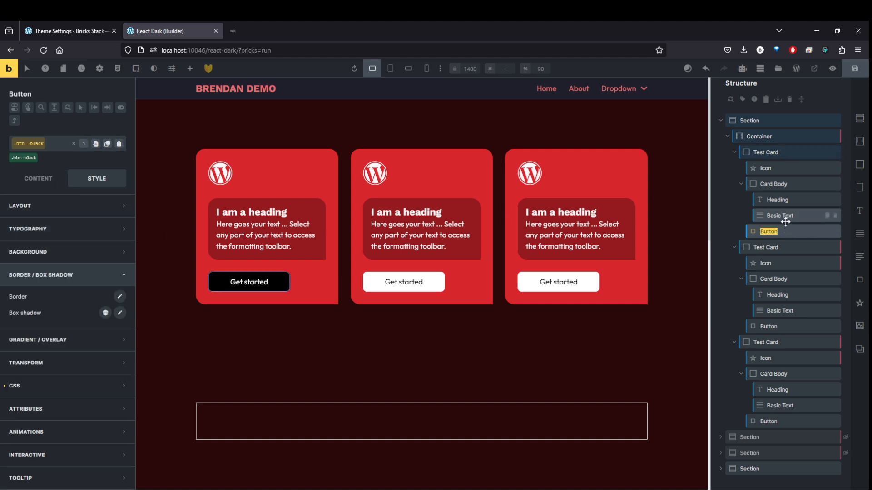
pyautogui.rightClick(784, 232)
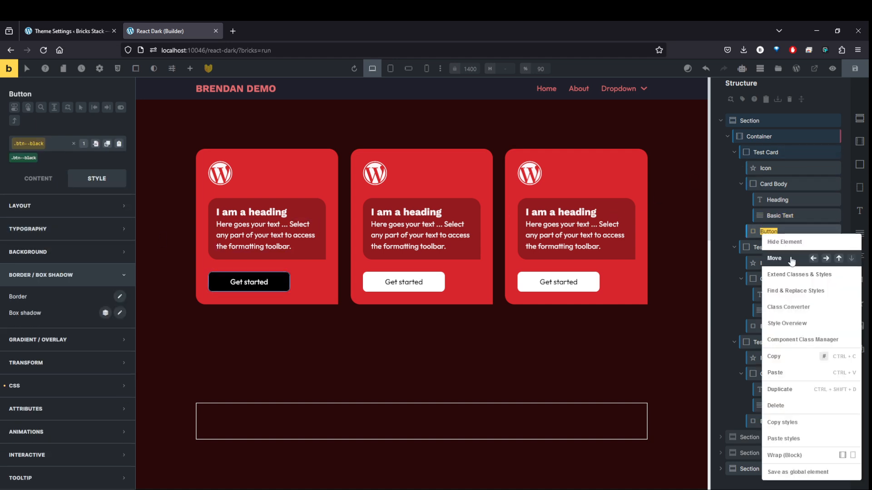
pyautogui.click(797, 274)
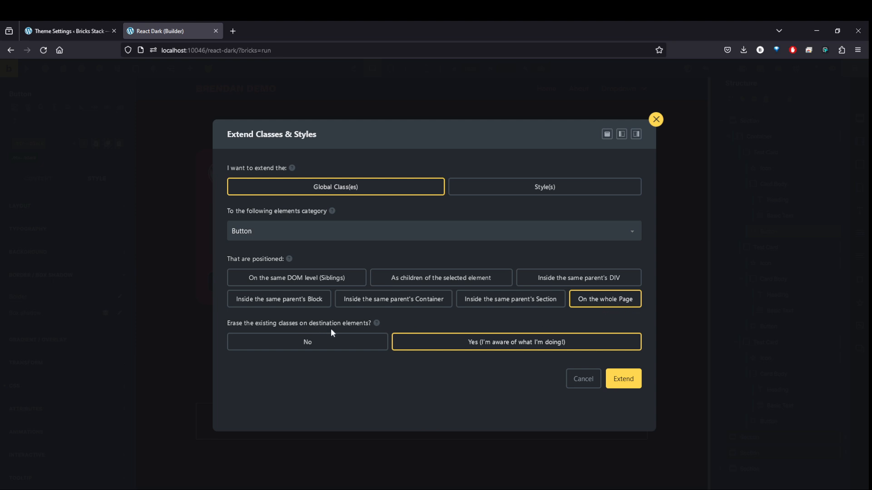
pyautogui.click(624, 379)
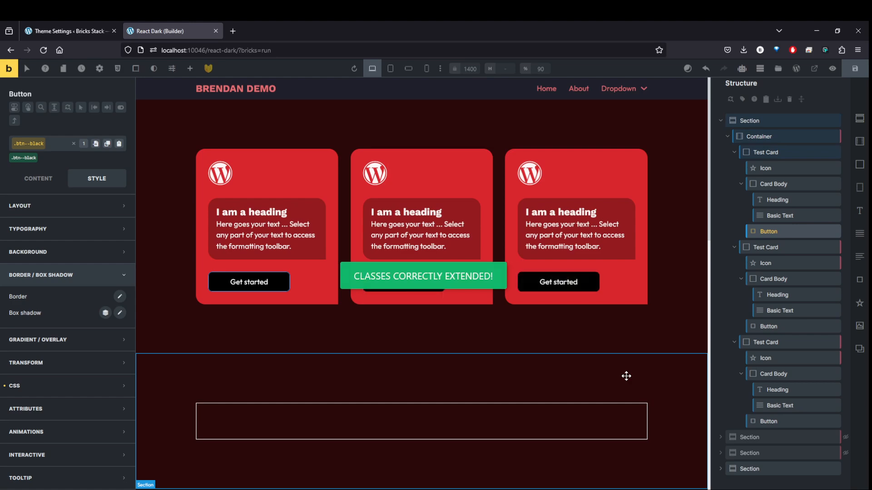
pyautogui.click(409, 283)
pyautogui.click(545, 283)
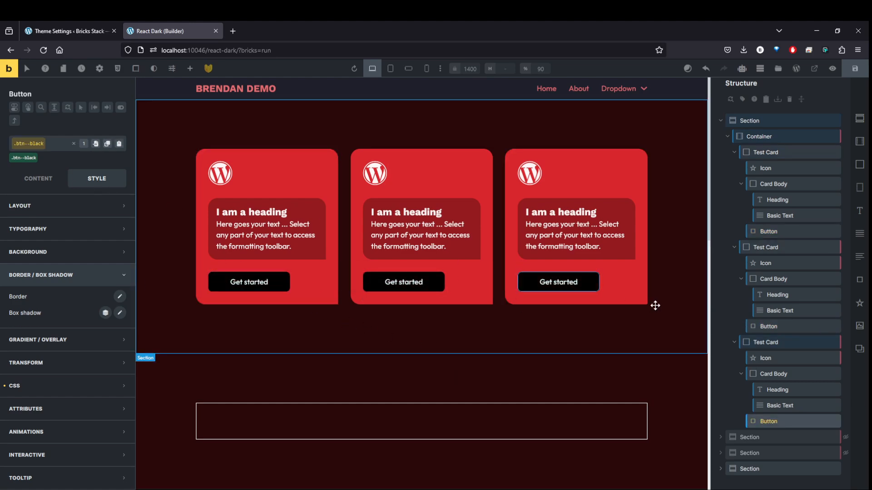